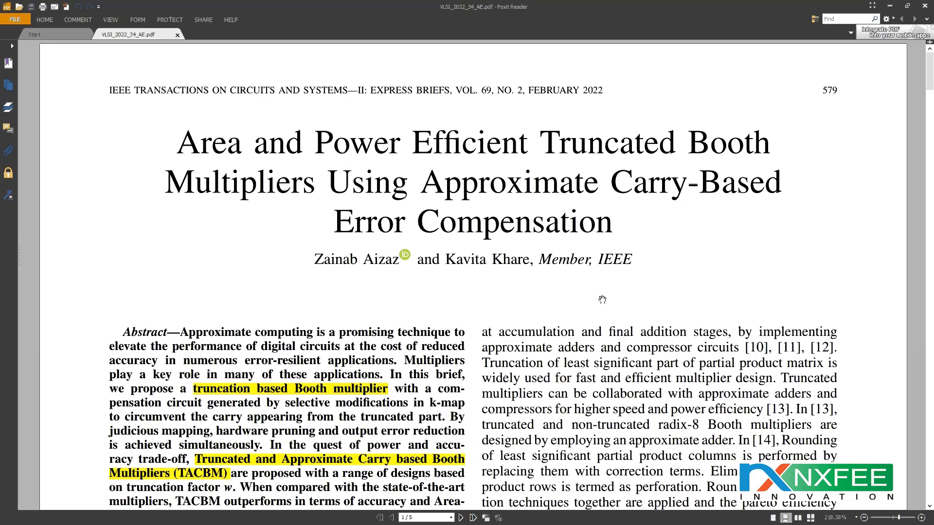
- Scroll through the introduction and Tables I–II, briefly highlighting the Section II heading
scroll(251, 278, down, 6)
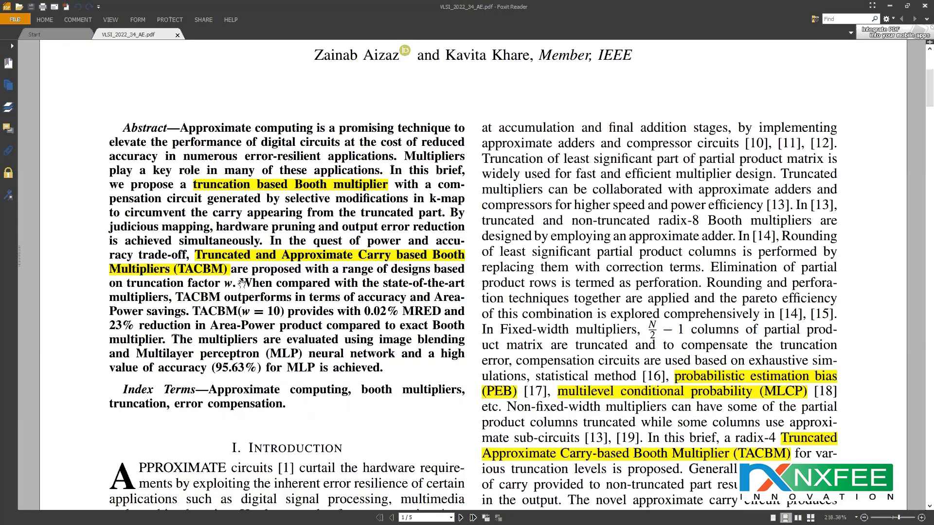
scroll(225, 286, down, 3)
scroll(223, 283, down, 1)
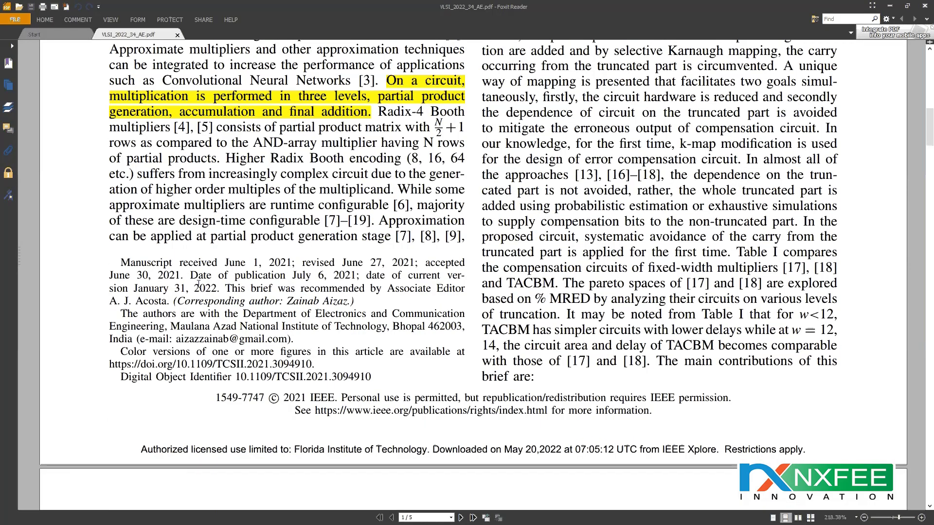
scroll(198, 284, down, 8)
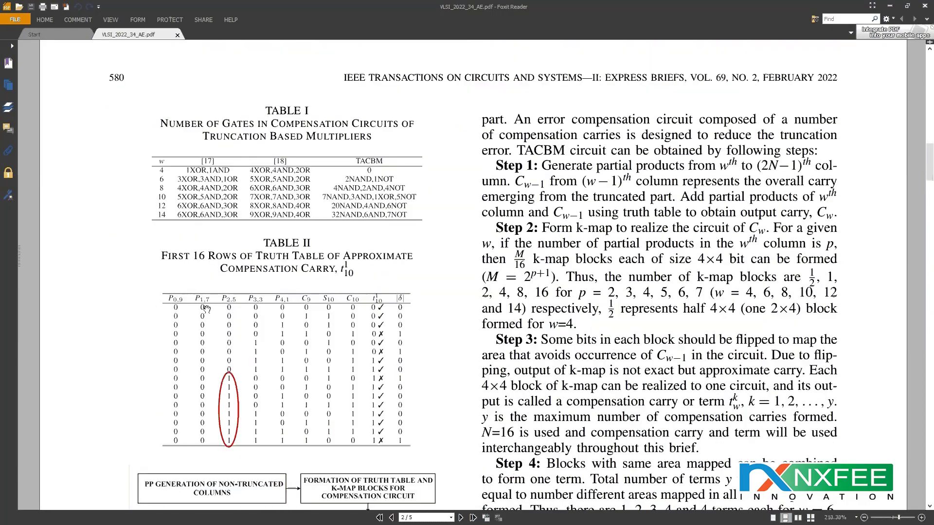
scroll(207, 308, down, 5)
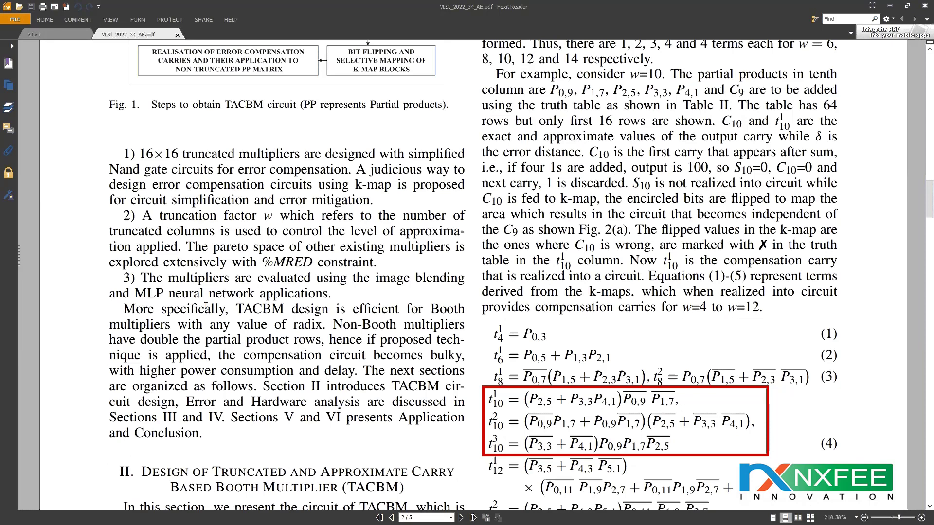
scroll(205, 307, up, 5)
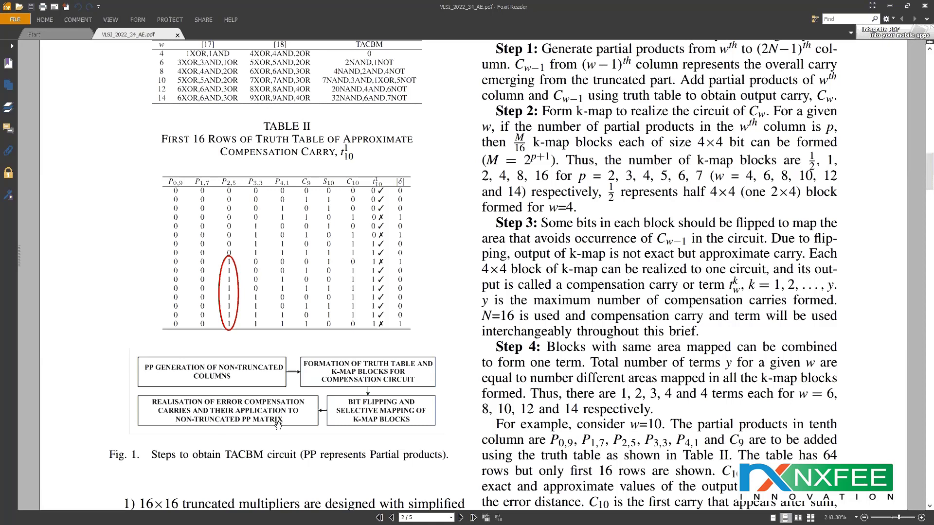
scroll(283, 416, down, 12)
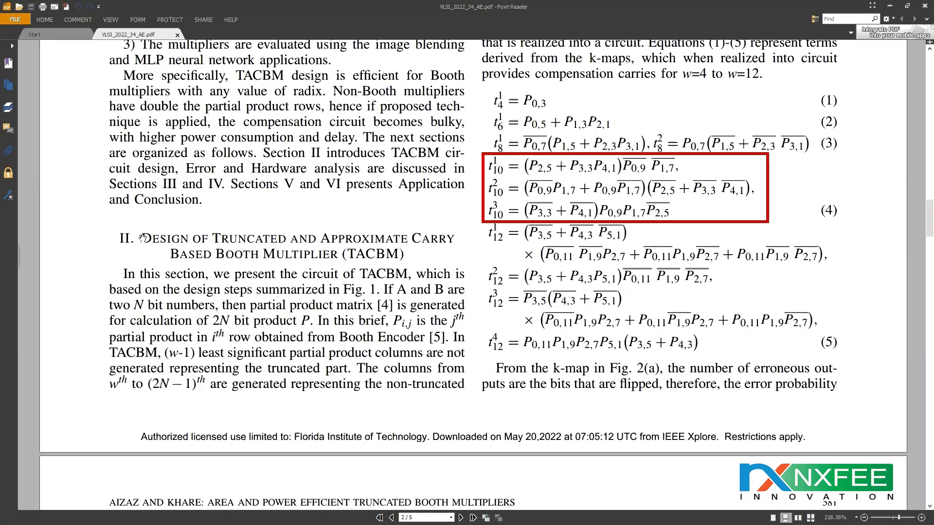
drag(142, 239, 400, 254)
click(346, 283)
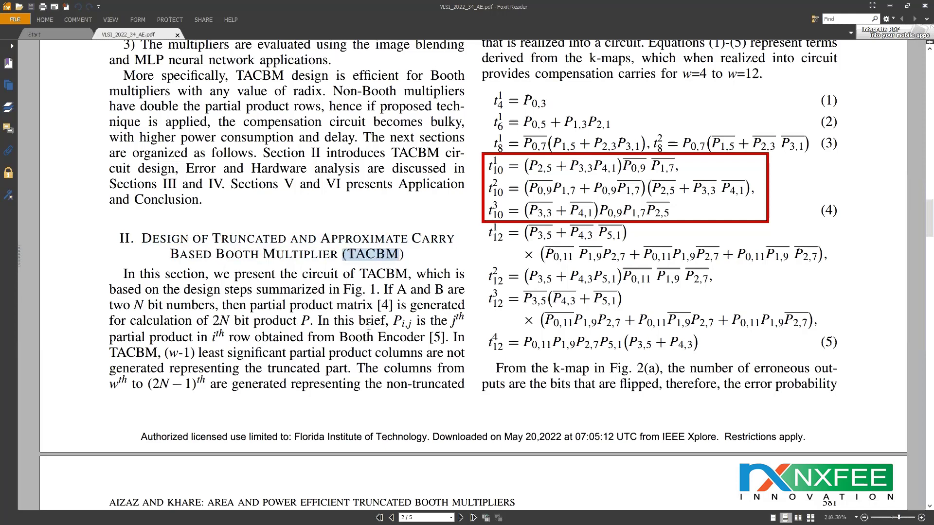
- Highlight the Step 1 passage on page 2, then continue to page 3's Fig. 2 k-maps
scroll(368, 326, up, 10)
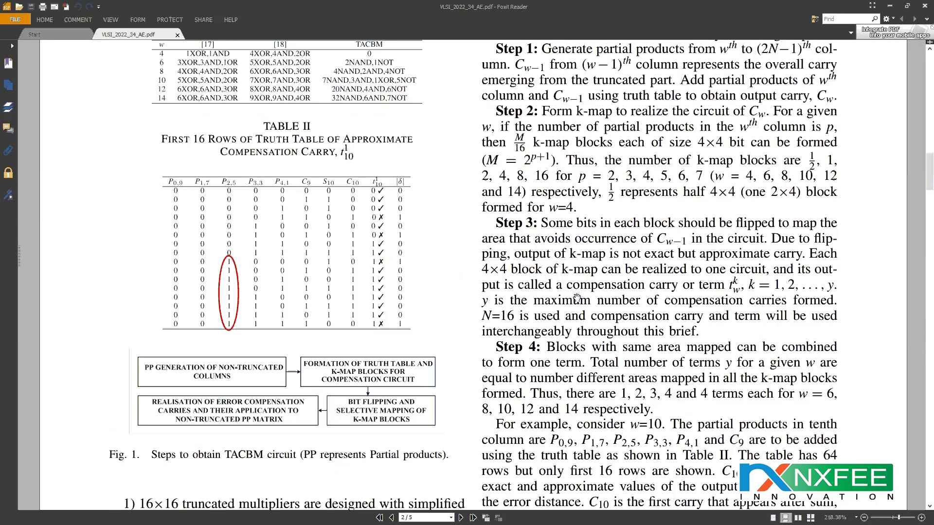
scroll(576, 297, up, 3)
drag(496, 225, 835, 272)
scroll(591, 261, down, 2)
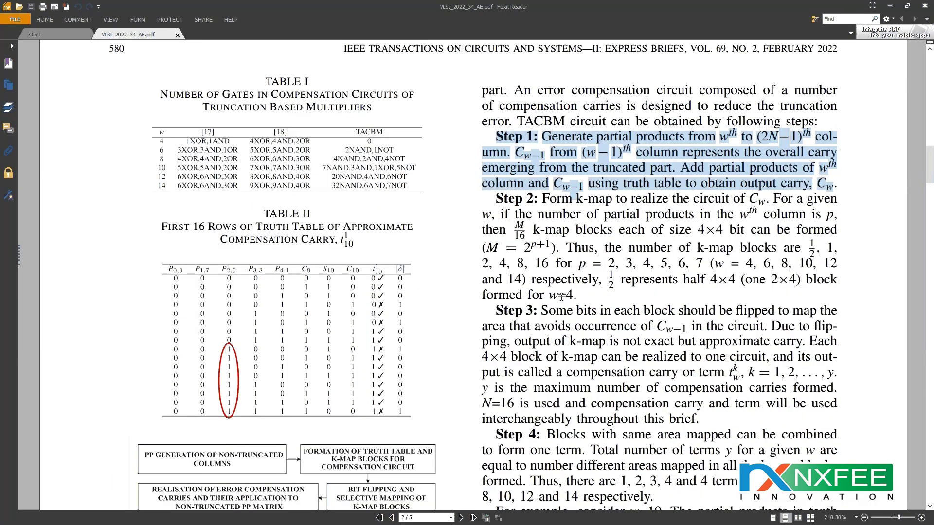
scroll(562, 297, down, 2)
scroll(545, 320, down, 3)
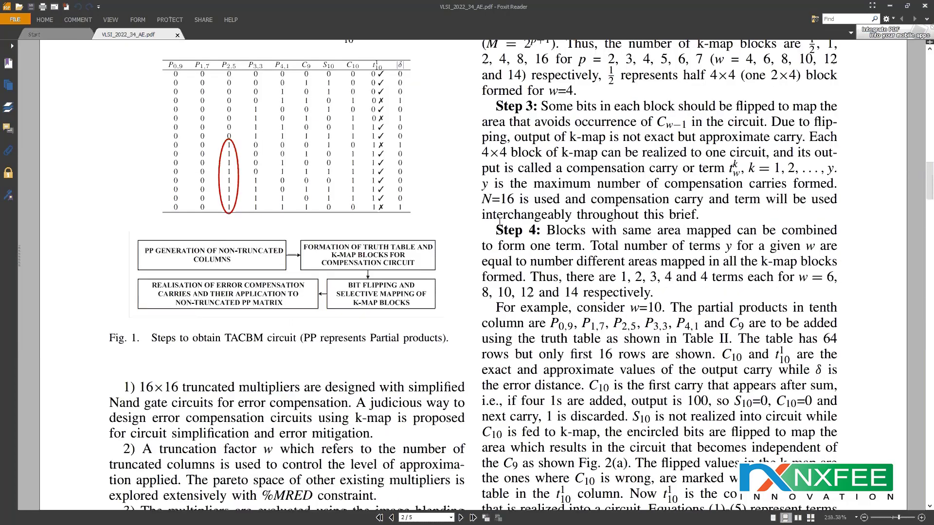
scroll(557, 242, down, 10)
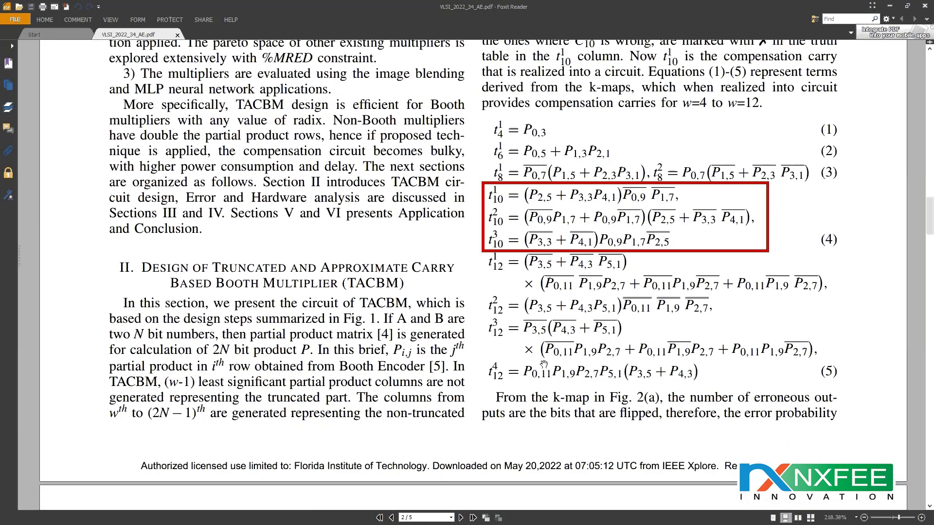
scroll(545, 365, down, 13)
scroll(365, 309, up, 1)
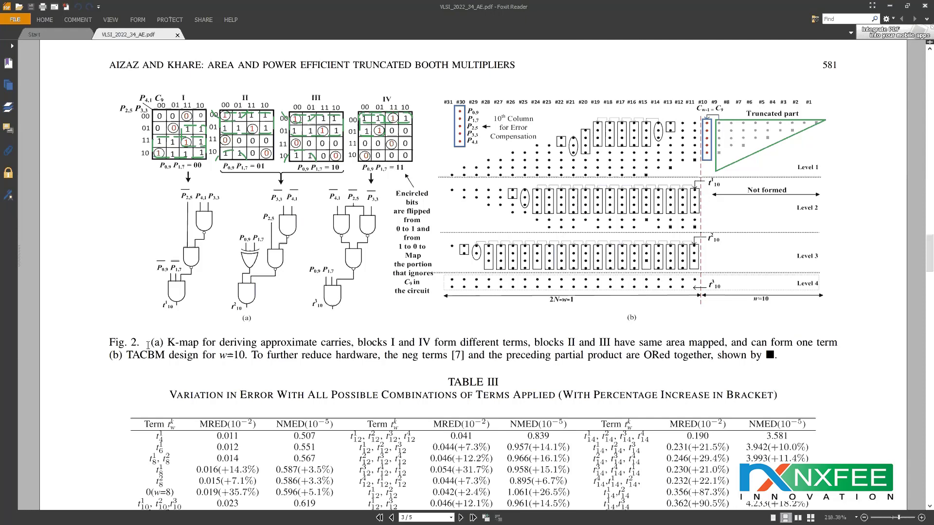
- Look down to Table IV, then return and zoom Fig. 2(b) to 400%
scroll(150, 349, down, 10)
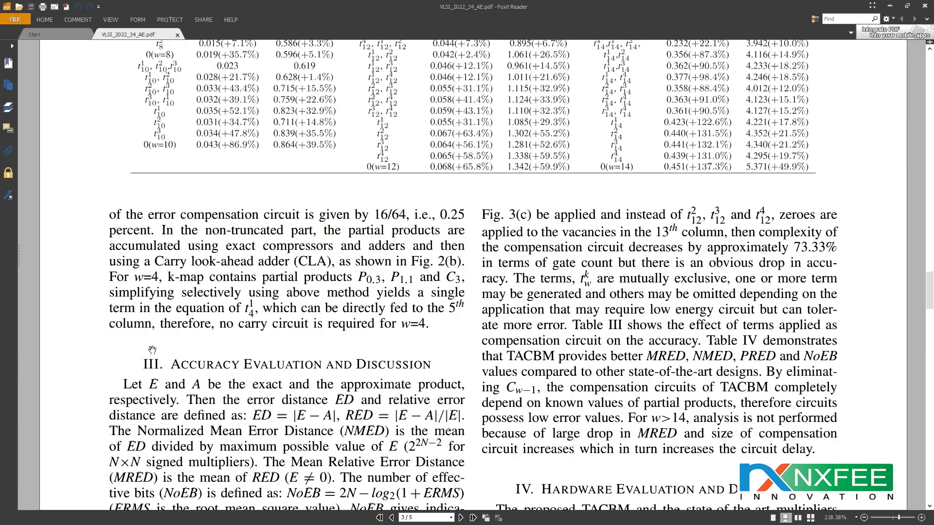
scroll(155, 350, down, 5)
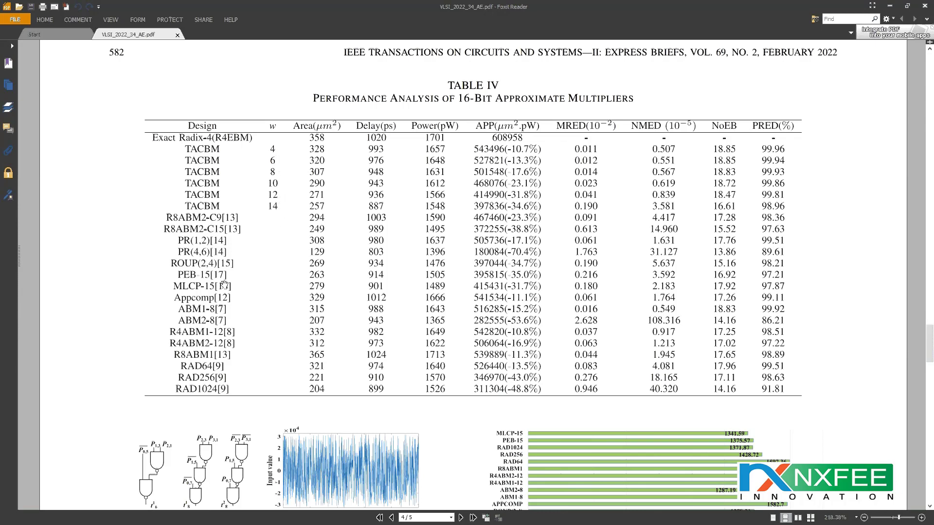
scroll(225, 285, up, 15)
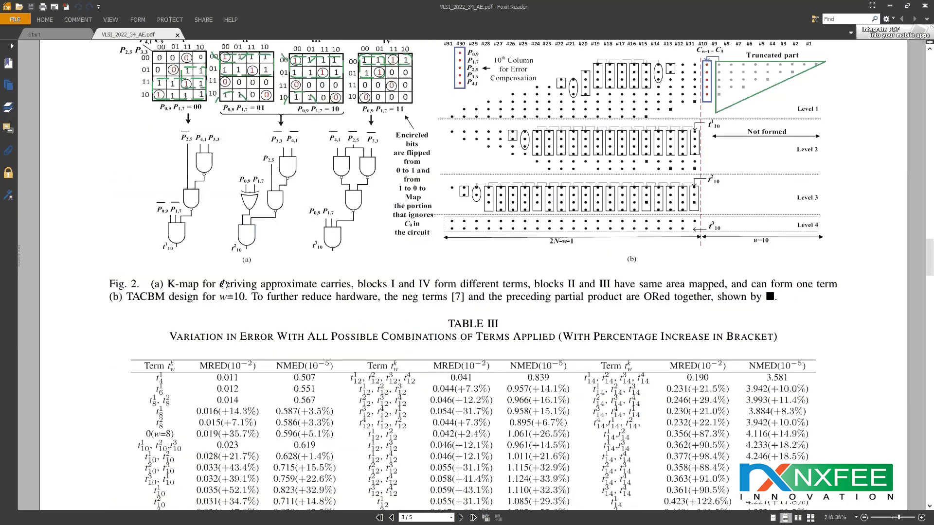
scroll(224, 284, up, 5)
scroll(596, 253, down, 3)
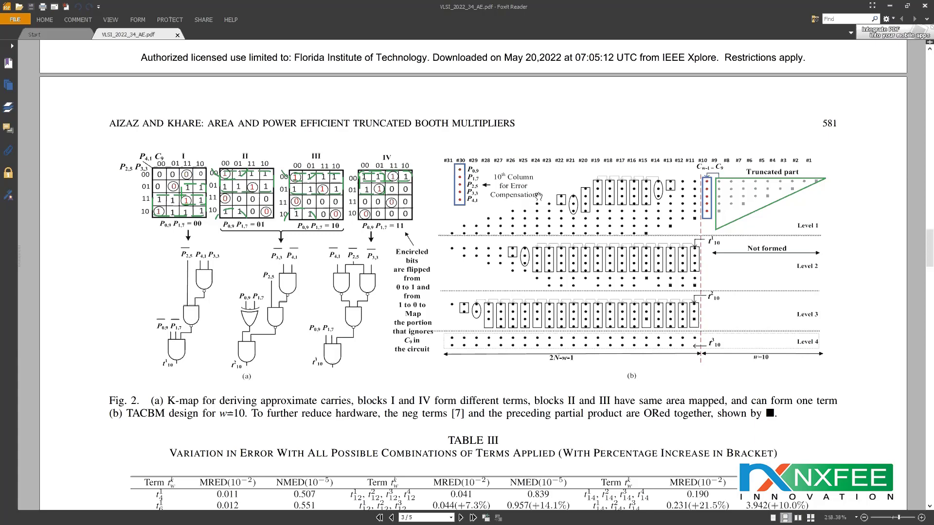
ctrl+scroll(805, 201, up, 1)
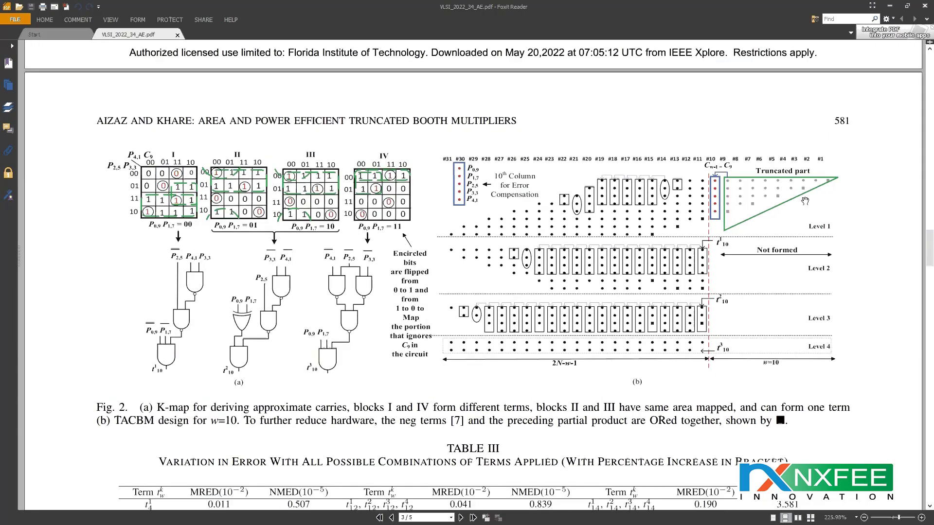
ctrl+scroll(806, 201, up, 5)
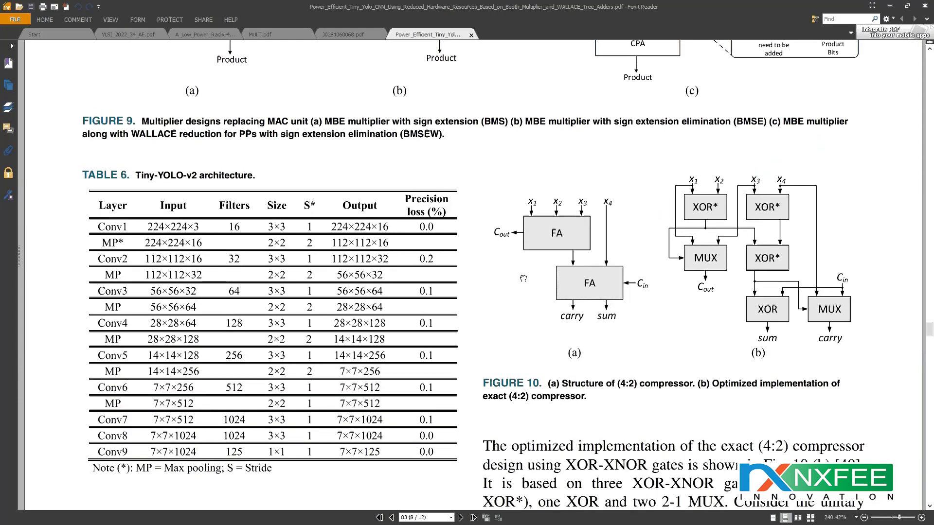
- Highlight the Figure 10 compressor caption, then bring up the Multiplier_Truncated_Booth workbook at cell Z5
drag(712, 384, 587, 398)
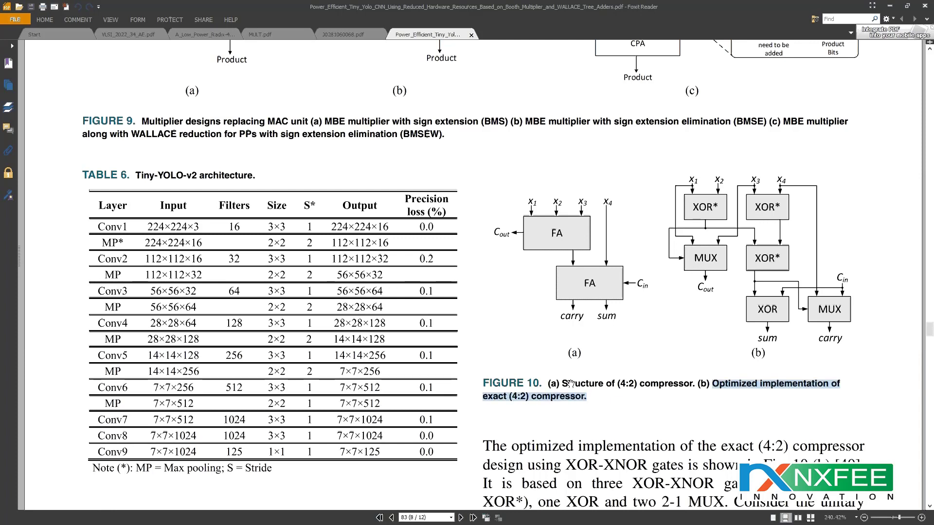
drag(562, 384, 693, 383)
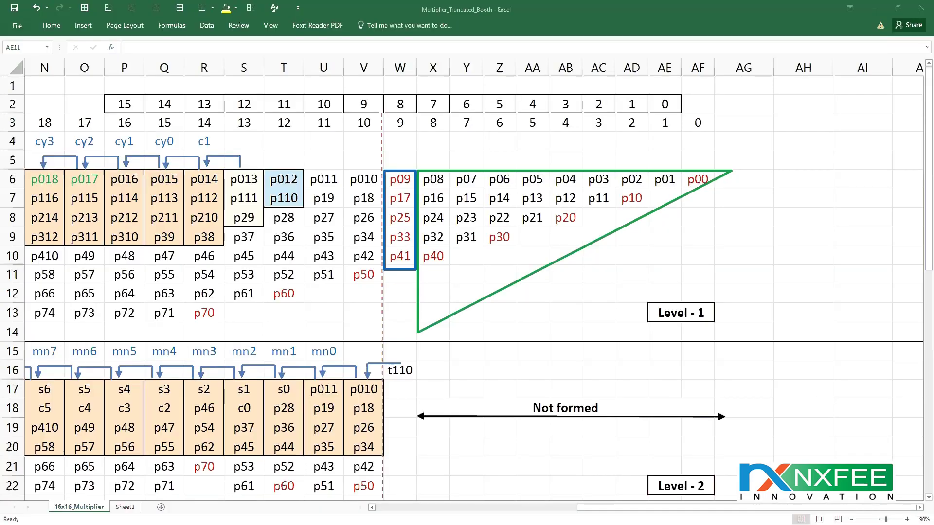
click(665, 275)
click(486, 155)
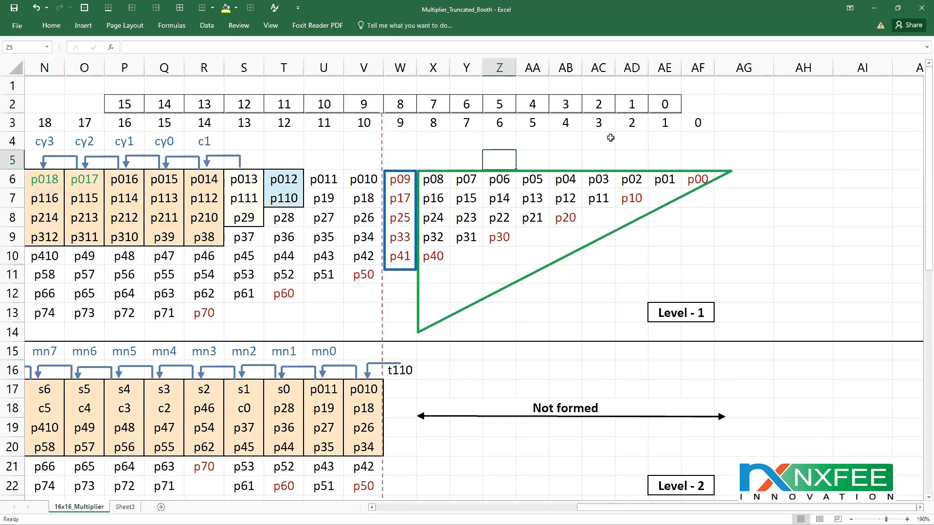
- Point out partial products p00–p03 in cells AF6–AC6, then scroll down to Level 3
click(694, 180)
click(660, 181)
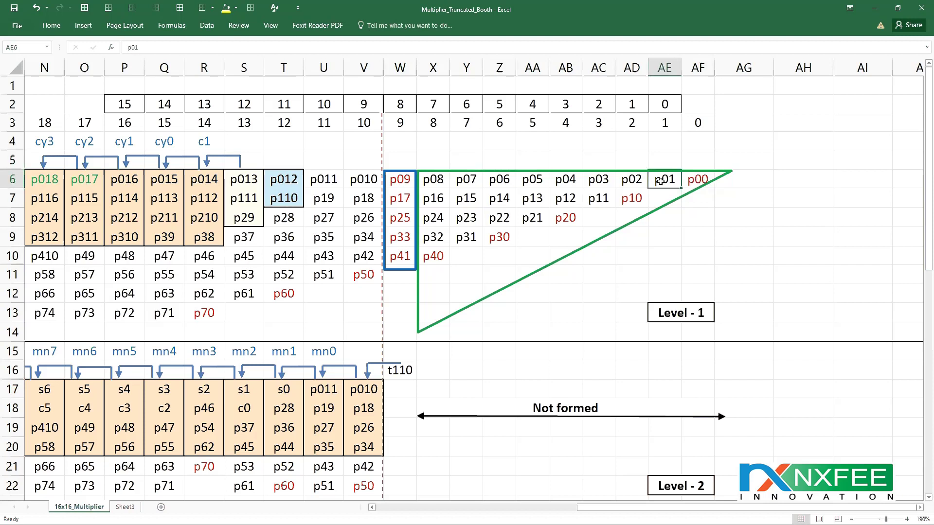
click(641, 181)
click(593, 181)
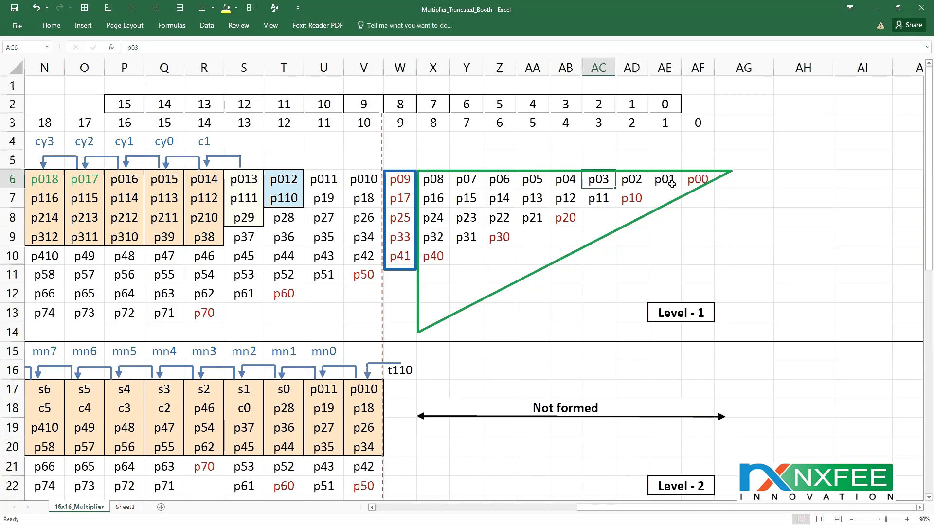
scroll(659, 191, down, 2)
scroll(659, 191, down, 1)
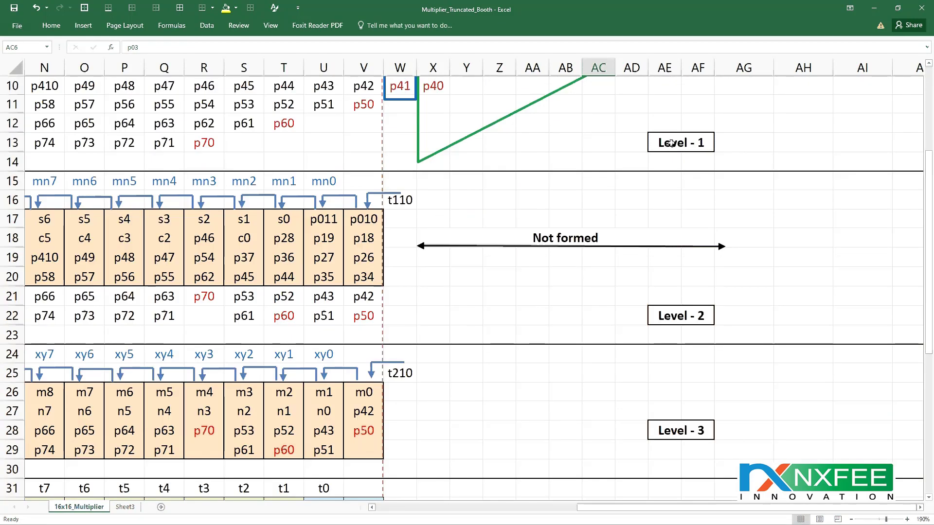
scroll(655, 266, down, 3)
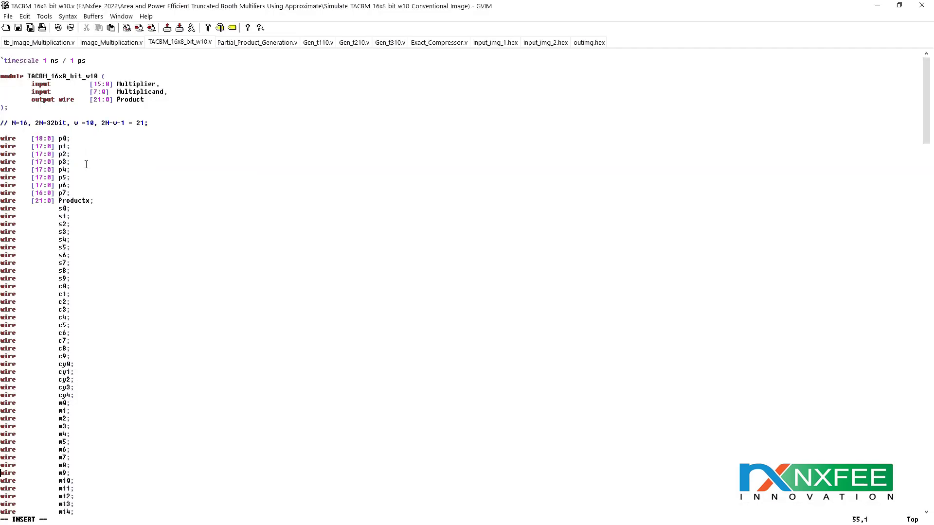
- Highlight the module header and its Multiplier, [7:0] Multiplicand and [21:0] Product ports
drag(26, 74, 144, 122)
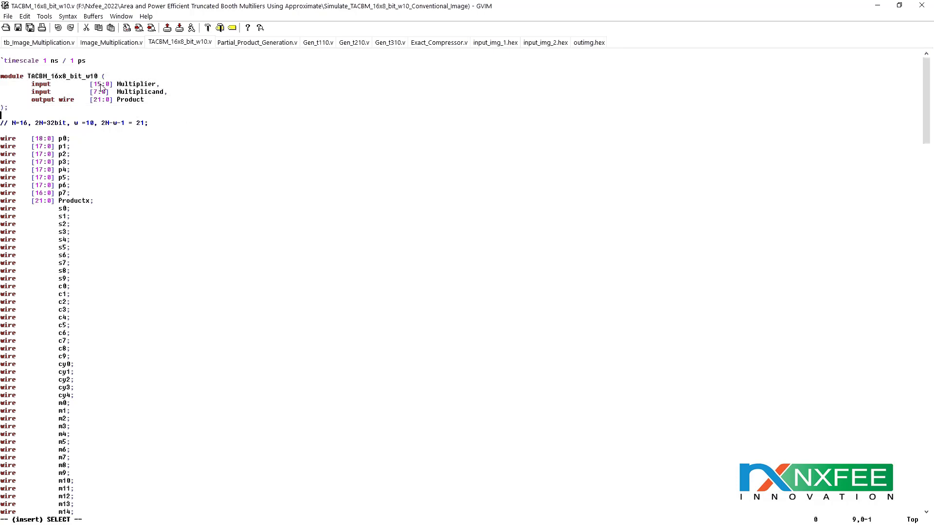
drag(90, 84, 174, 83)
drag(87, 93, 179, 98)
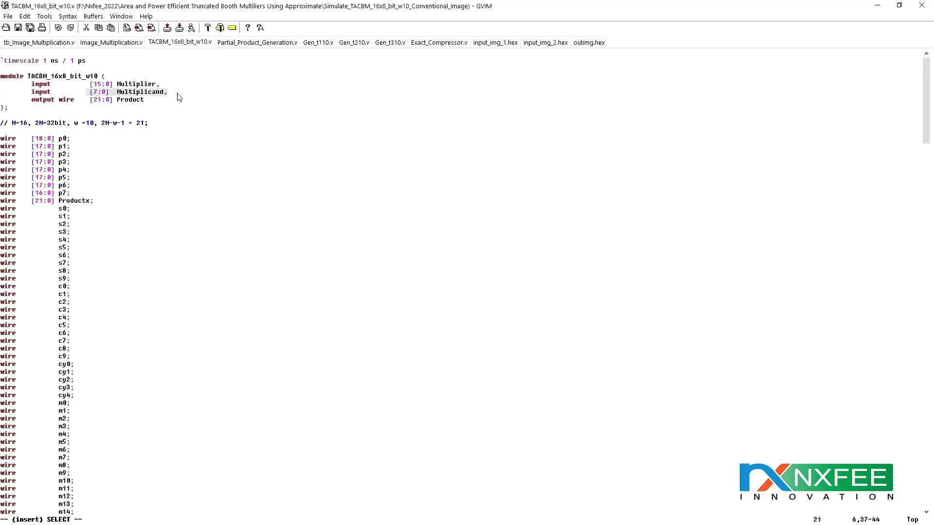
drag(90, 101, 150, 107)
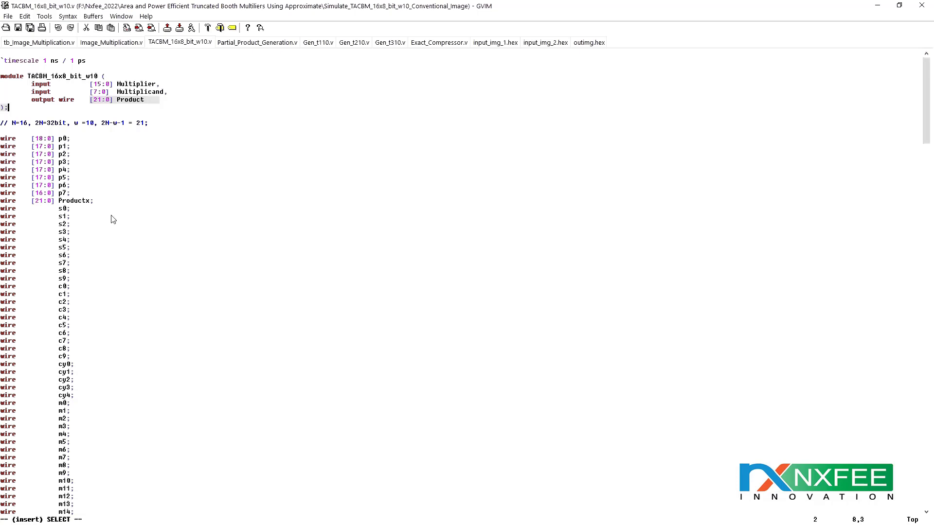
click(84, 239)
- Highlight the Partial_Product_Generation instance and its pp0 port, comparing against the paper
scroll(84, 239, down, 20)
scroll(84, 239, down, 18)
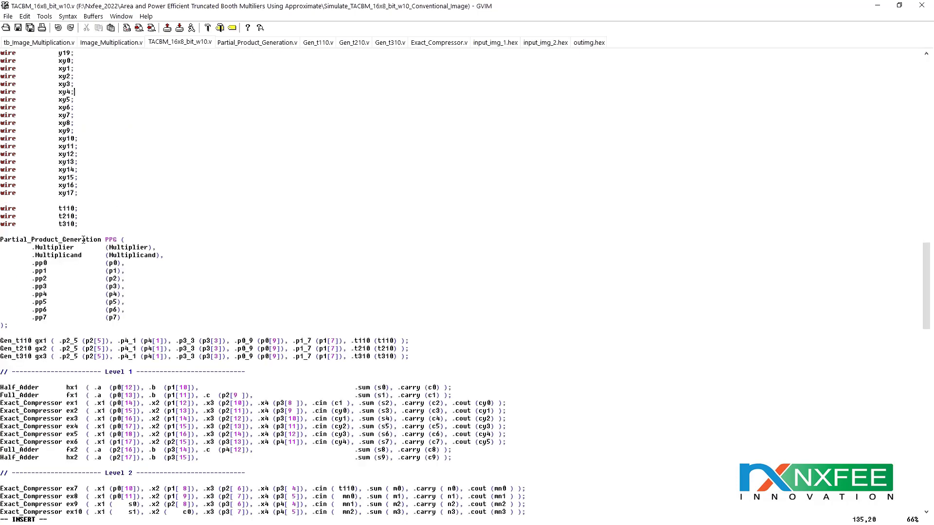
drag(126, 317, 2, 240)
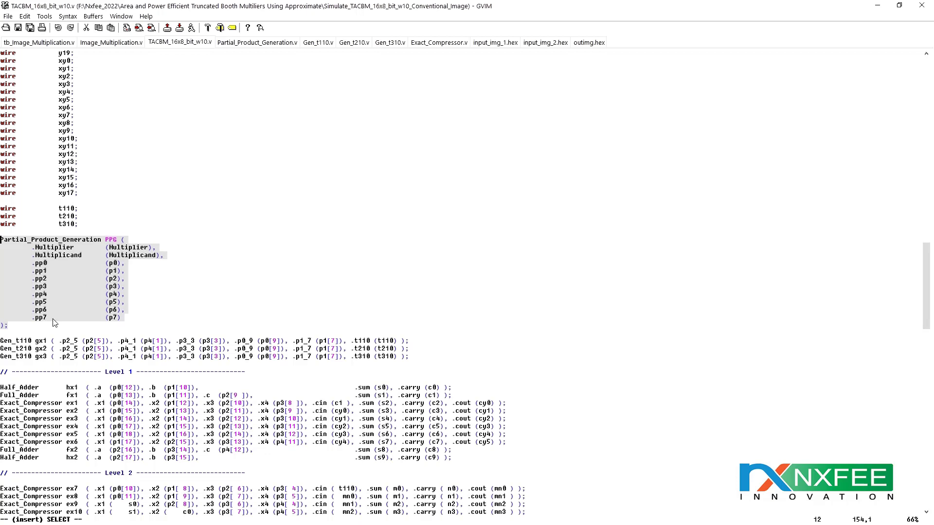
double_click(43, 264)
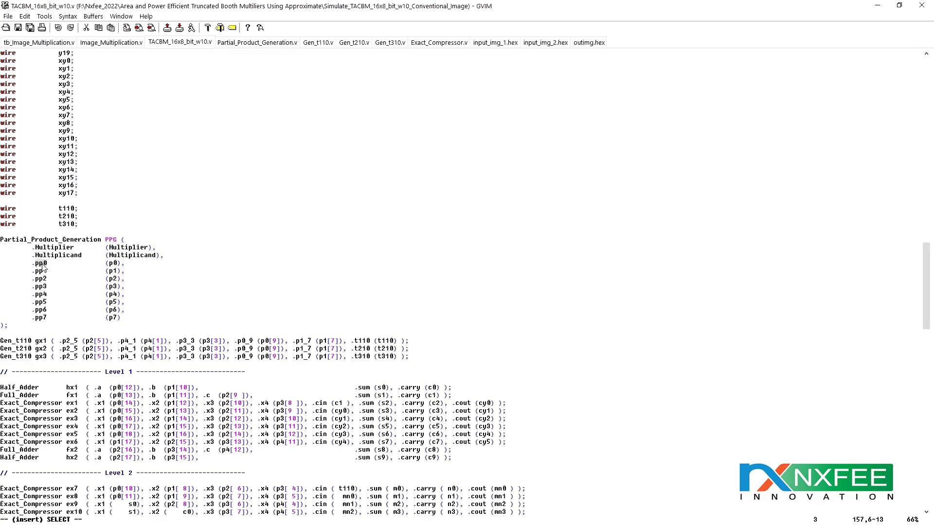
key(alt+Tab)
drag(43, 269, 10, 325)
- Highlight the p0–p7 wire declarations, then the Gen_t110–t310 instances and Level 1 compressors
scroll(124, 183, up, 17)
scroll(123, 182, up, 20)
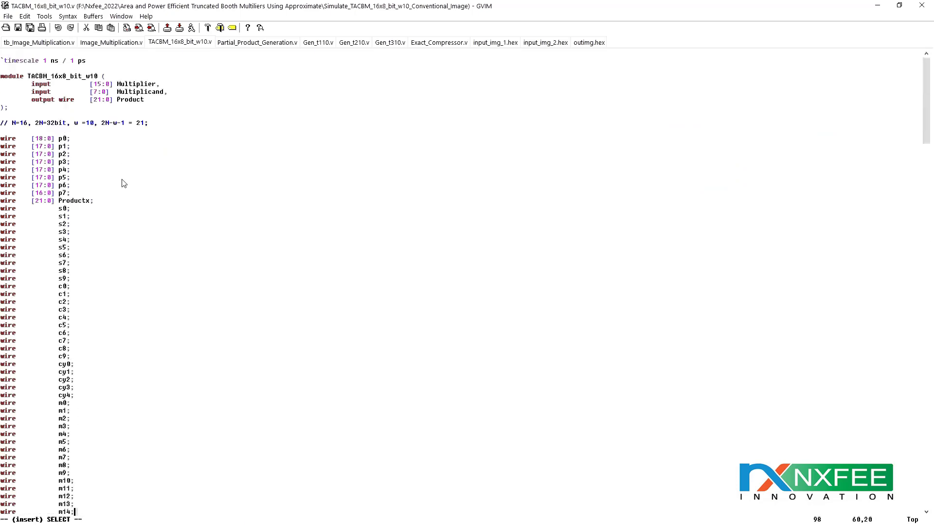
drag(32, 139, 72, 194)
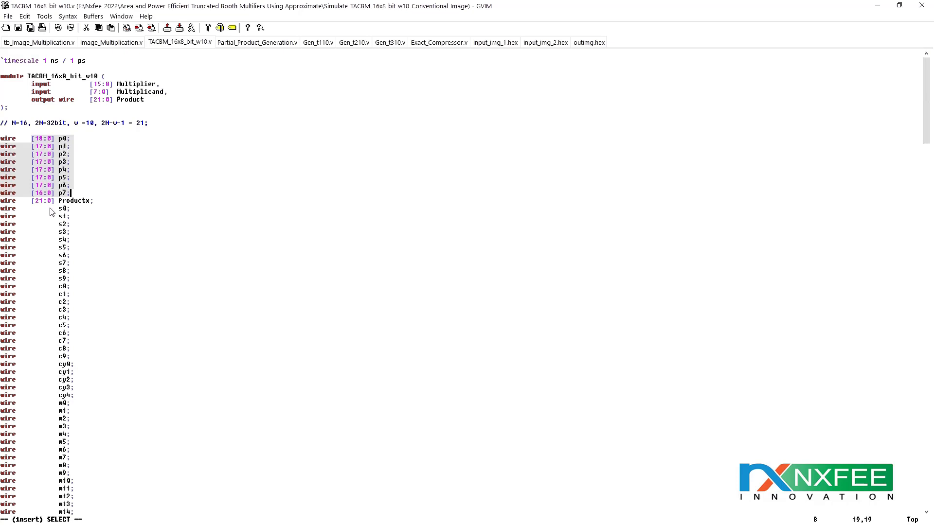
scroll(163, 303, down, 13)
scroll(163, 303, down, 20)
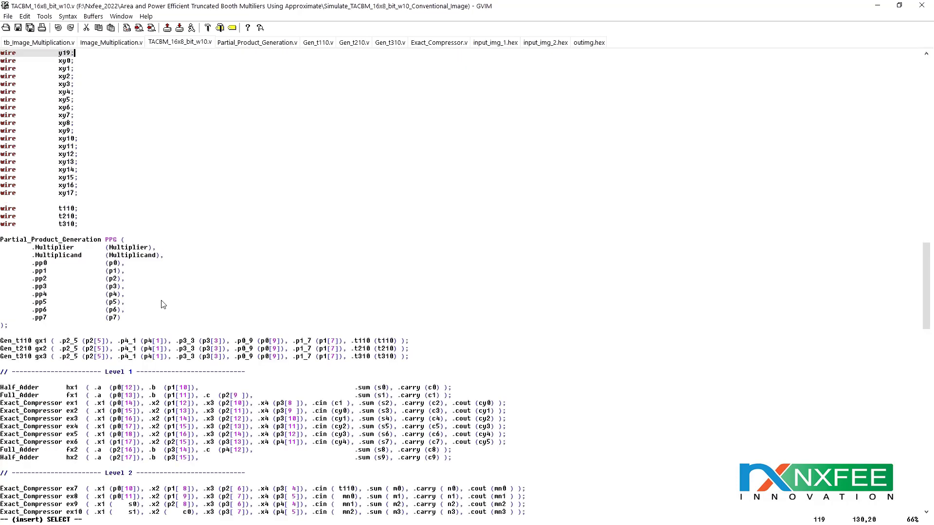
drag(55, 334, 125, 482)
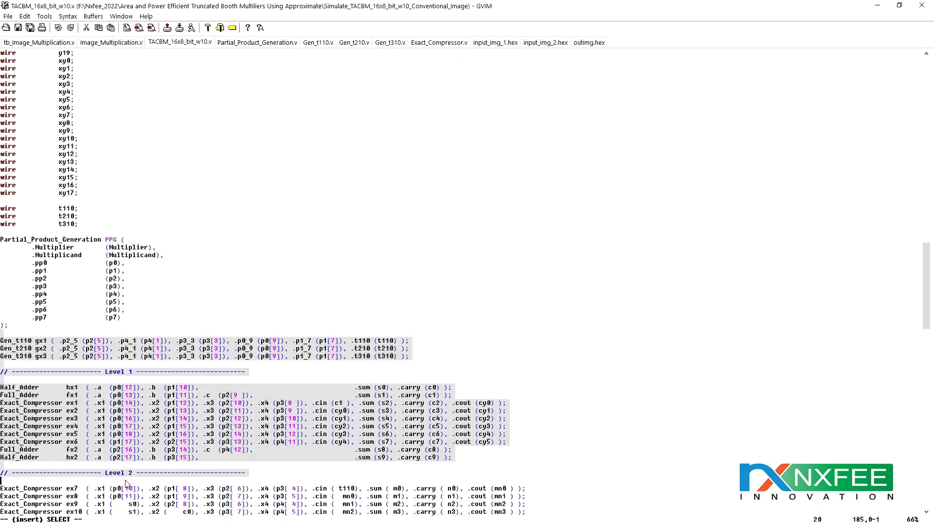
scroll(139, 456, up, 9)
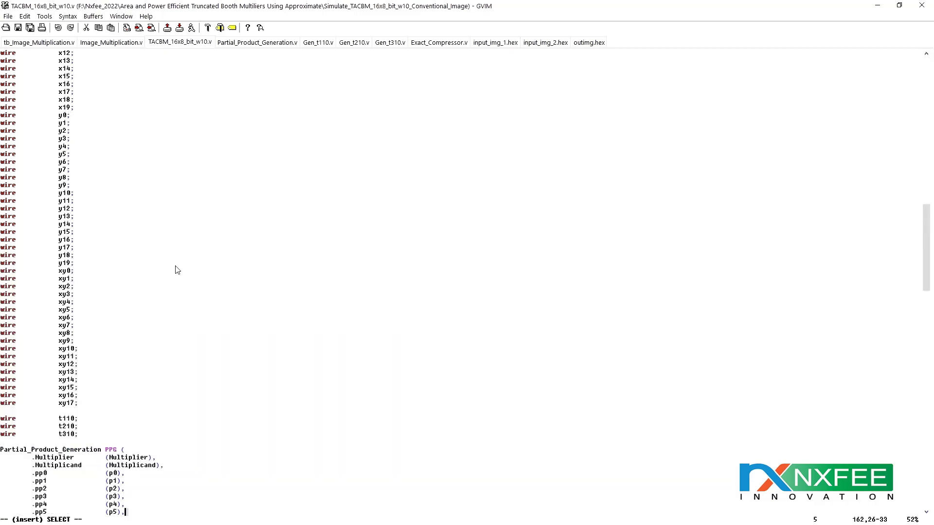
- Zoom Fig. 2(b) to 400%, back to 225.98%, and drag Table III into view
key(alt+Tab)
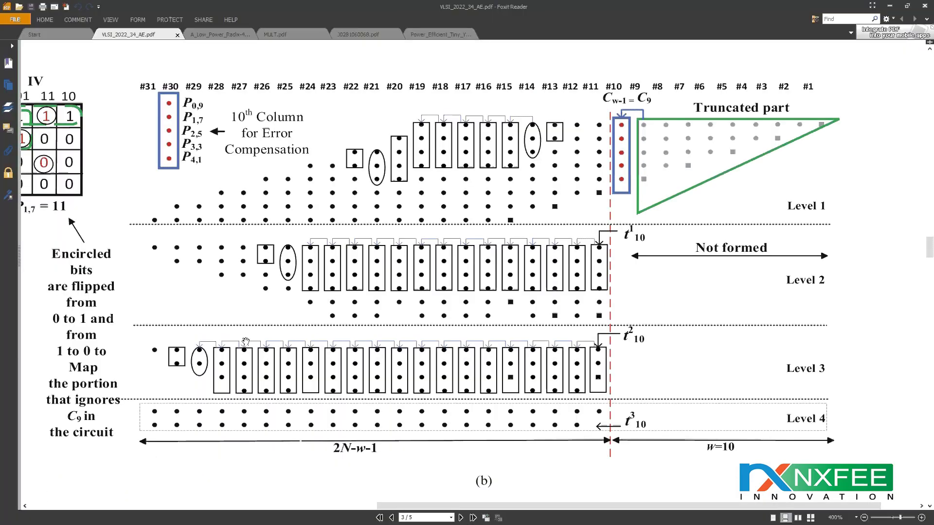
ctrl+scroll(712, 305, up, 4)
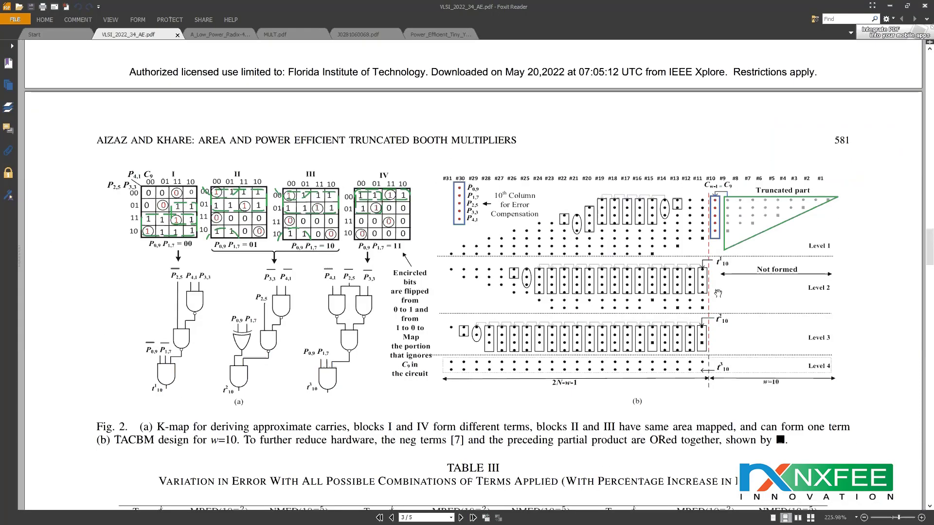
ctrl+scroll(711, 305, up, 3)
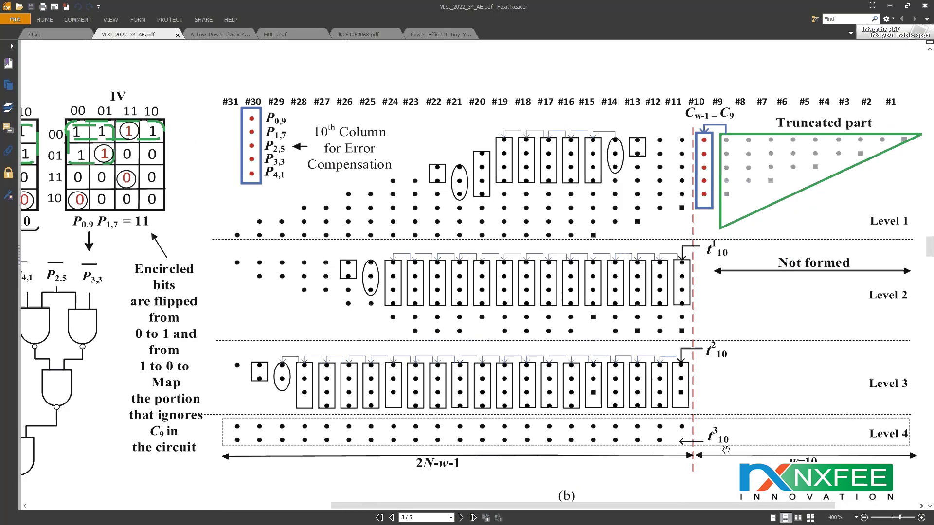
ctrl+scroll(568, 426, down, 3)
scroll(218, 420, down, 1)
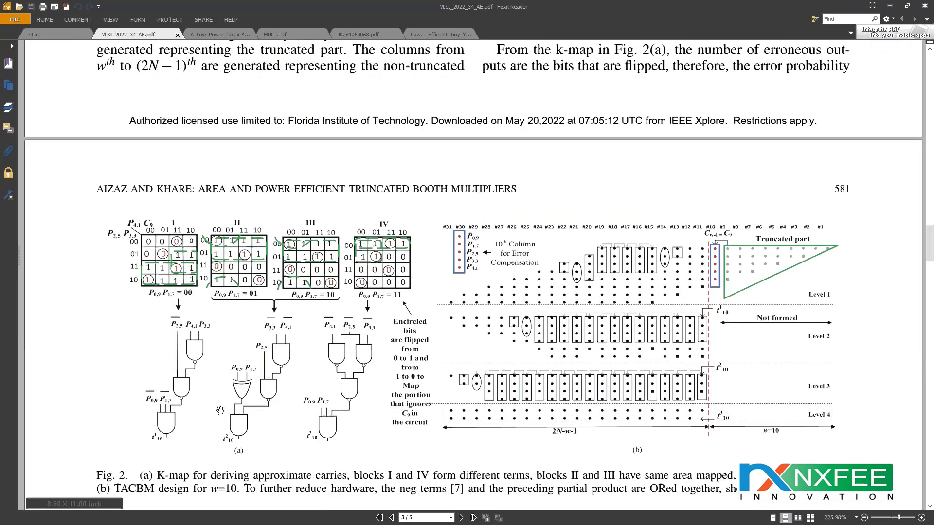
drag(218, 419, 200, 336)
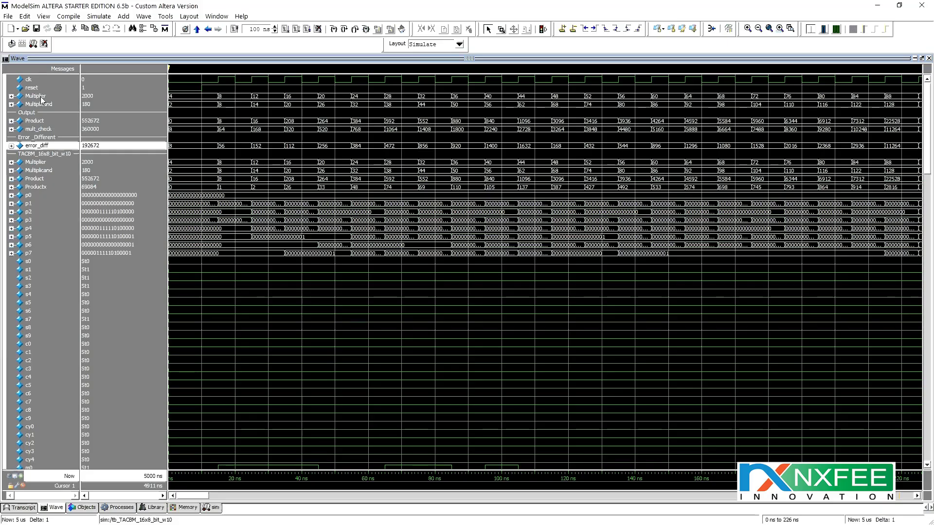
- Move the Wave cursor through 19, 53, 90 and 111 ns to read Output values
click(54, 112)
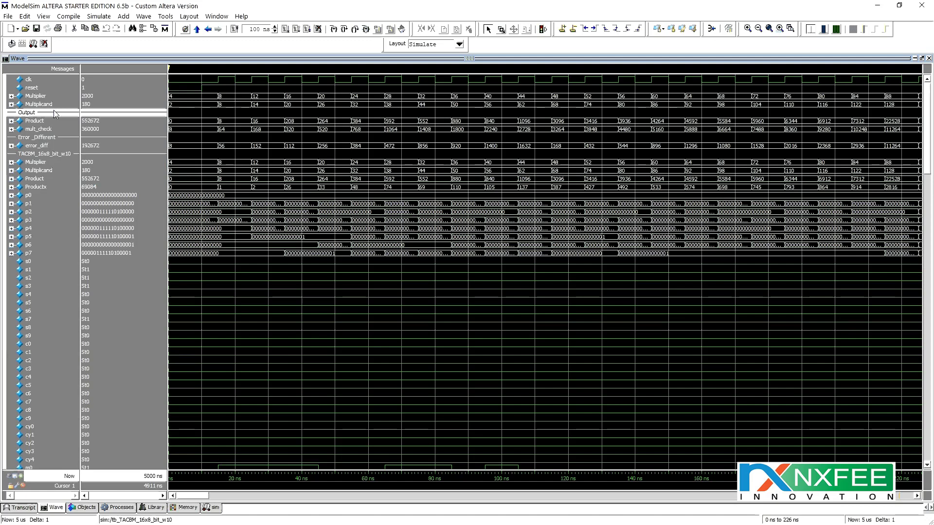
click(232, 146)
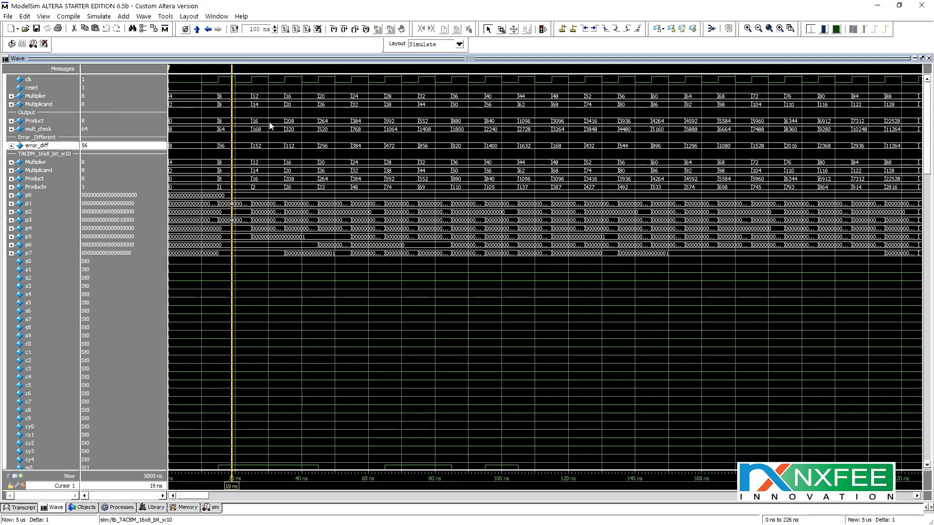
mouse_move(270, 126)
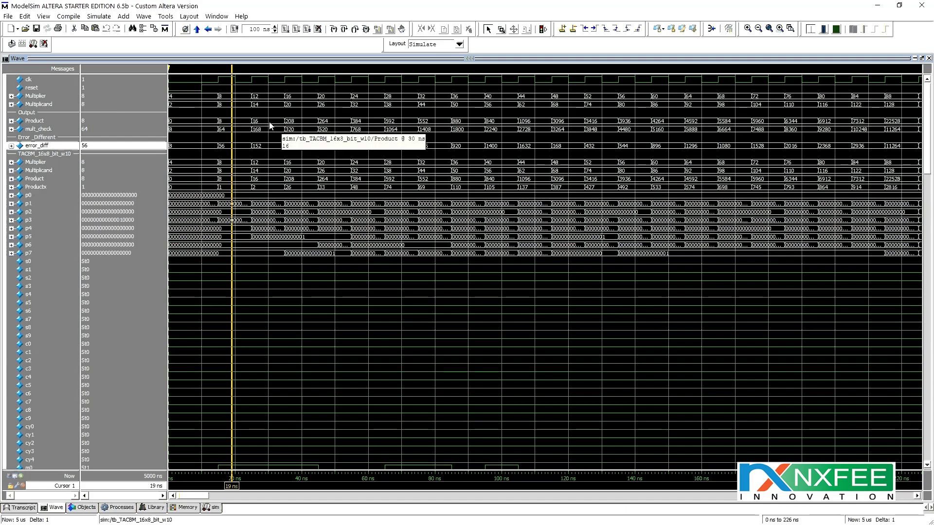
click(308, 121)
click(345, 121)
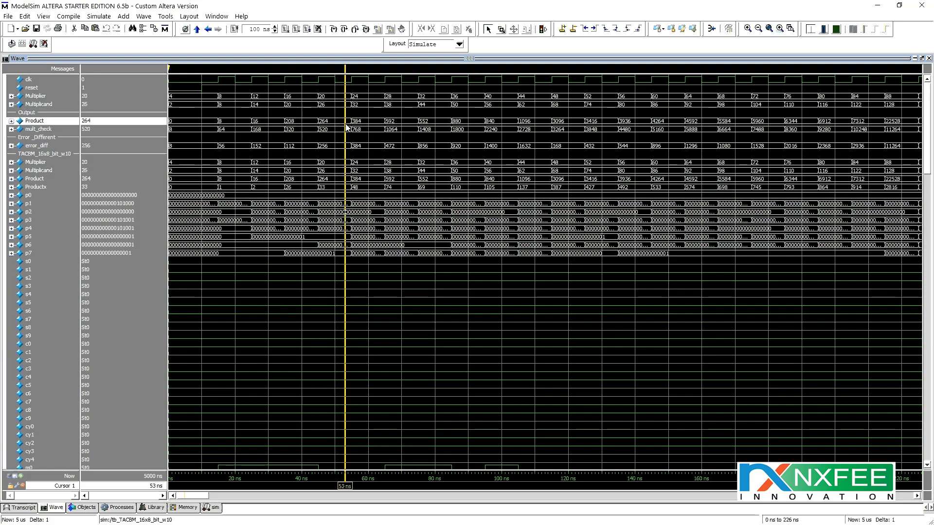
click(468, 134)
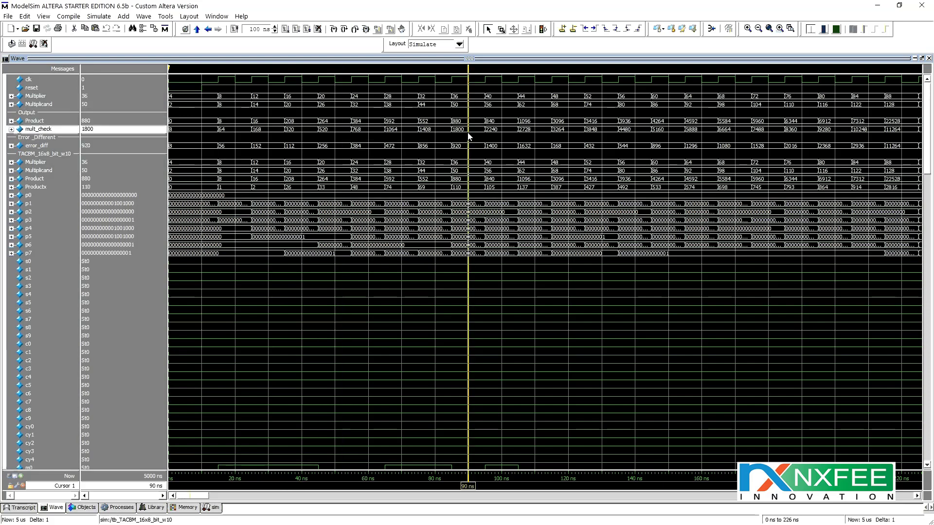
mouse_move(469, 137)
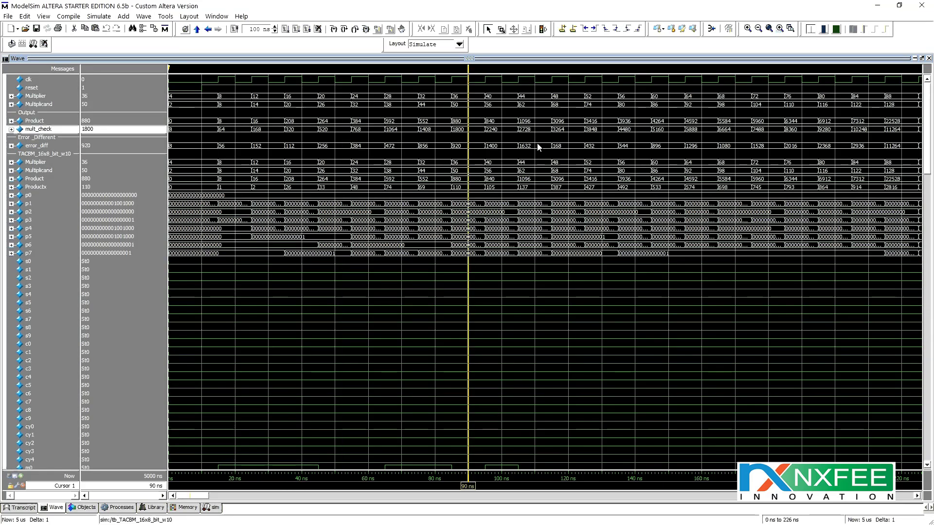
mouse_move(539, 148)
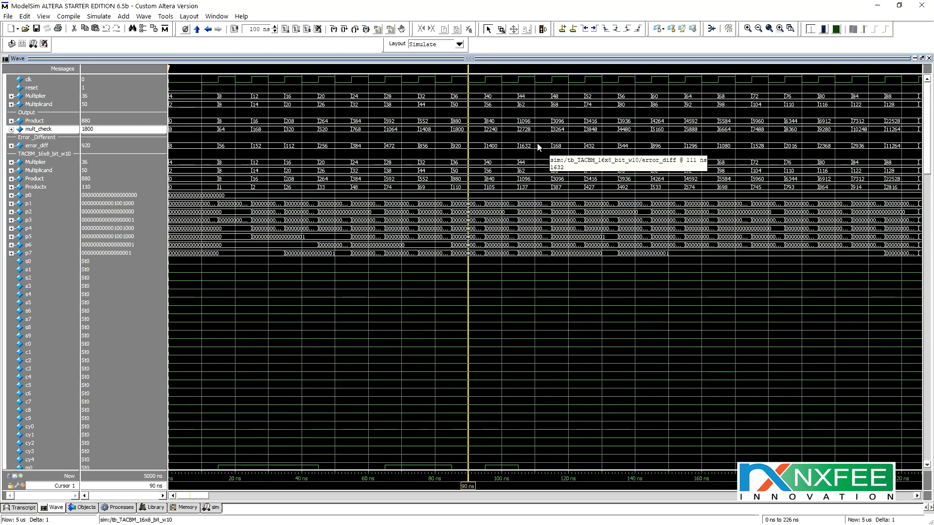
click(538, 147)
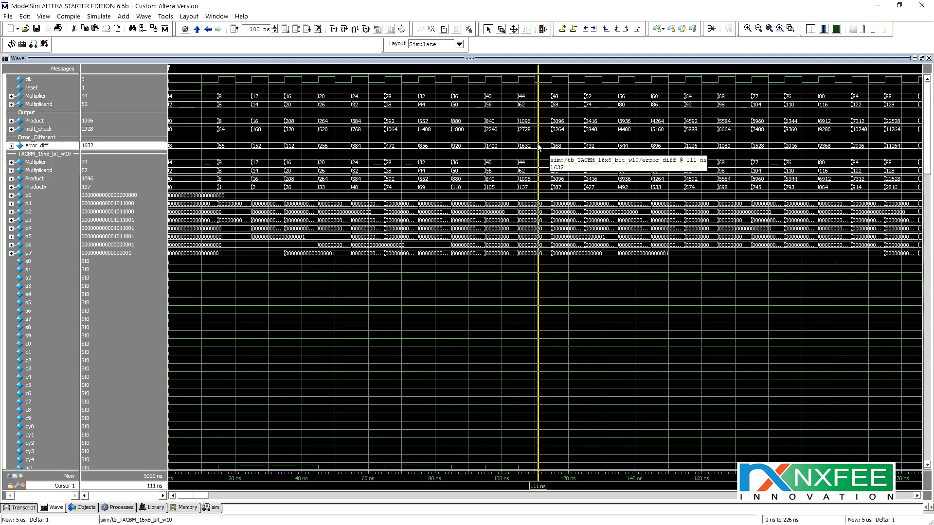
- Select Multiplier and Multiplicand, then zoom to show the full 0–5250 ns simulation
click(44, 100)
shift+click(49, 106)
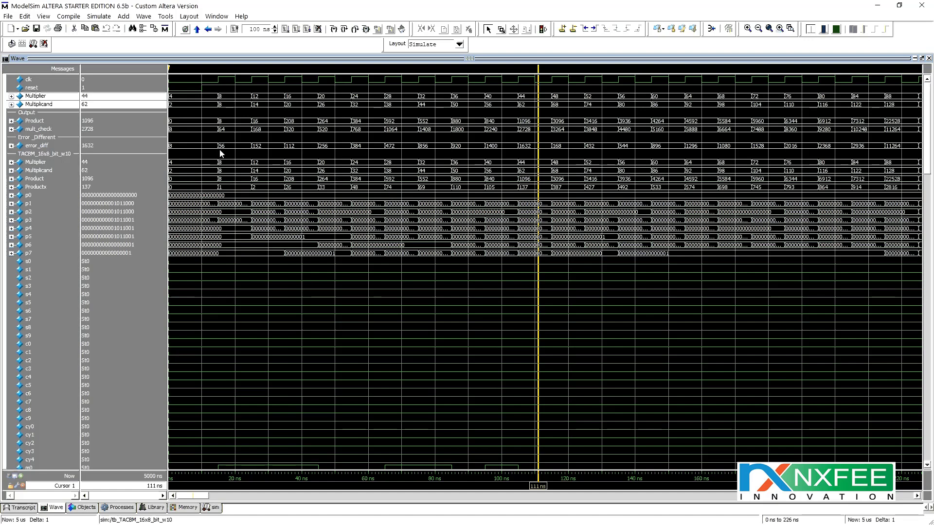
click(501, 29)
drag(573, 199, 355, 104)
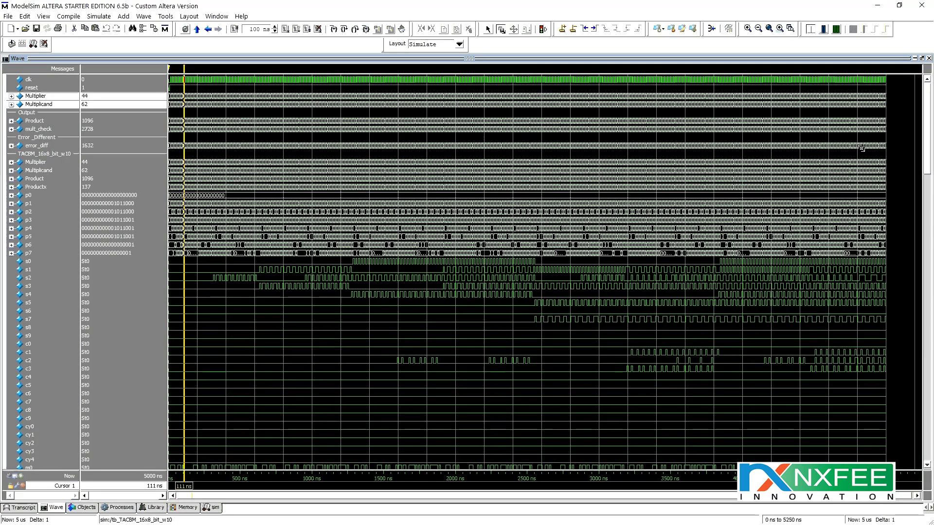
- Zoom into 4180–4285 ns, place the cursor at 4231 ns, and compare mult_check with Product
drag(714, 129, 738, 165)
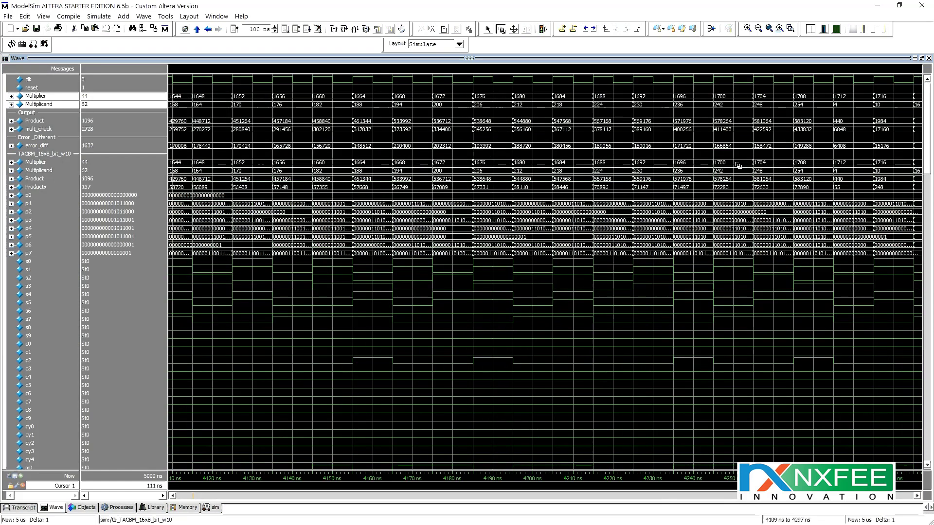
drag(451, 138, 873, 180)
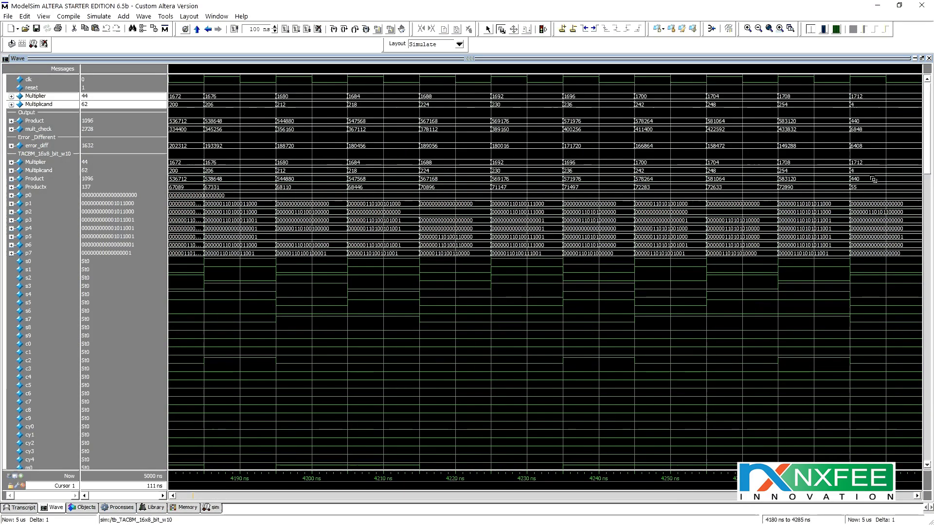
click(535, 486)
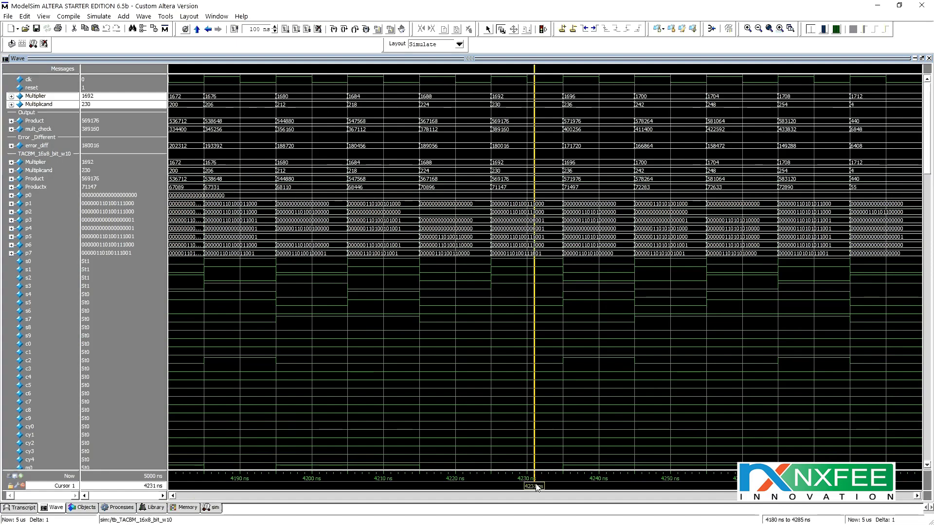
click(61, 129)
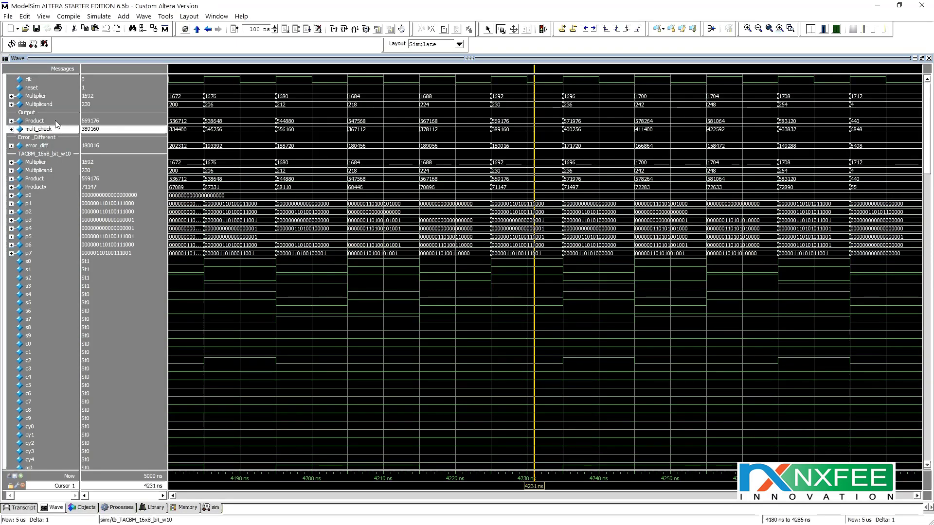
click(57, 122)
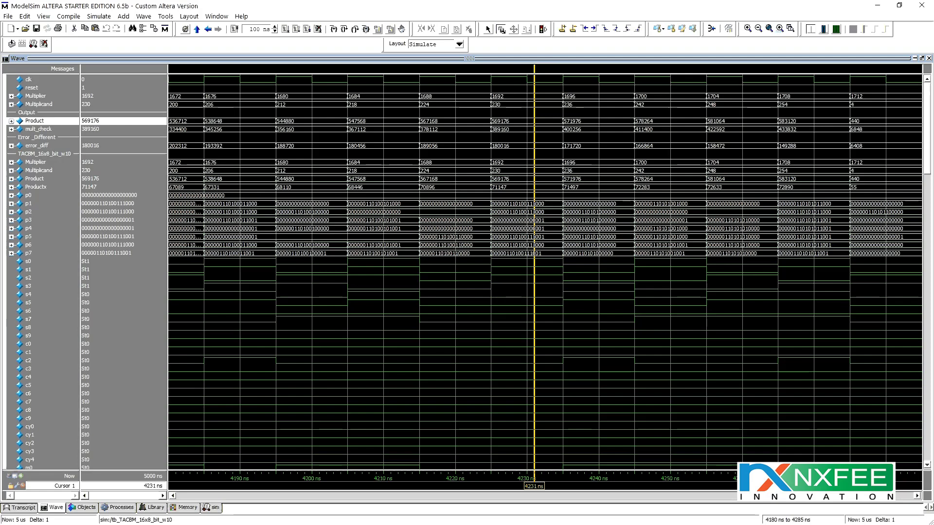
key(alt+Tab)
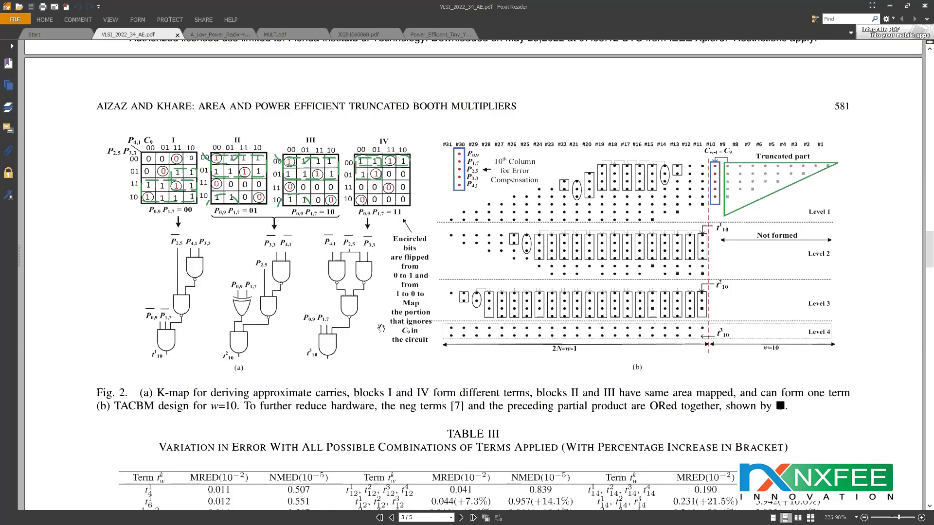
- Highlight 'Original images' in the page 5 Fig. 6 caption, then move the image results window aside
scroll(382, 329, down, 15)
scroll(388, 379, down, 15)
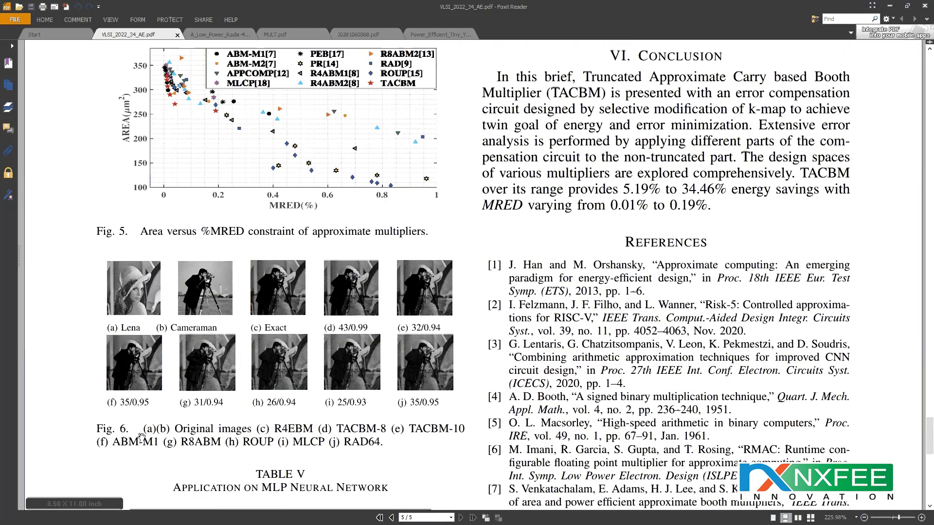
drag(175, 429, 252, 429)
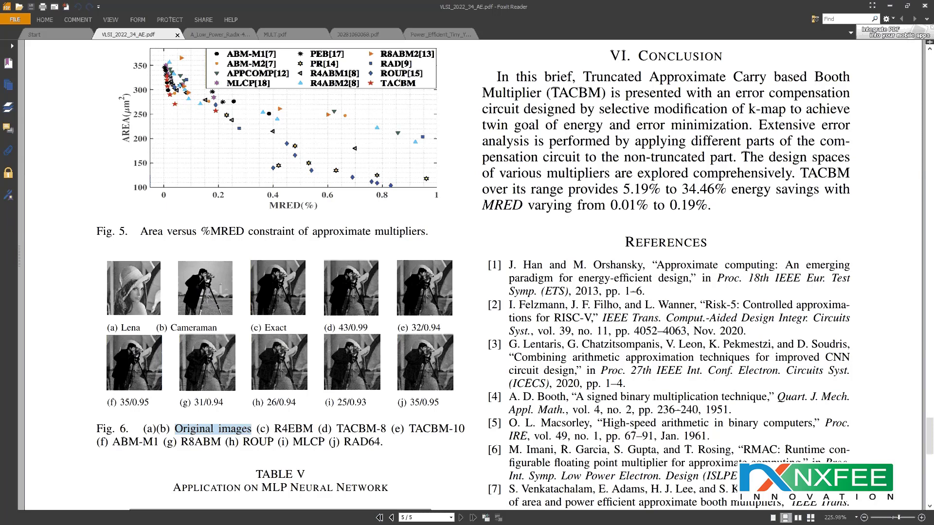
key(alt+Tab)
drag(383, 219, 464, 121)
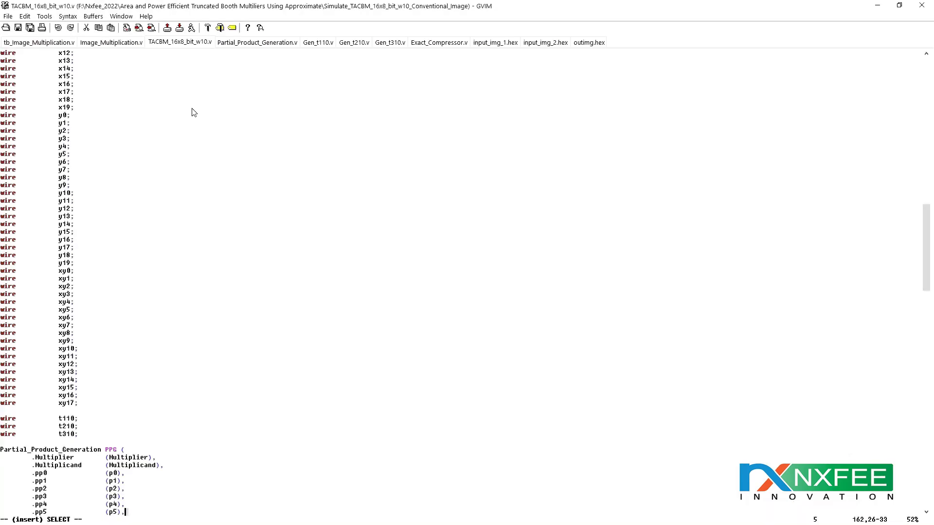
- In tb_Image_Multiplication.v, select the fr1/fr2 file-reading and bx1/bx2 memory instances
click(33, 43)
scroll(170, 282, down, 5)
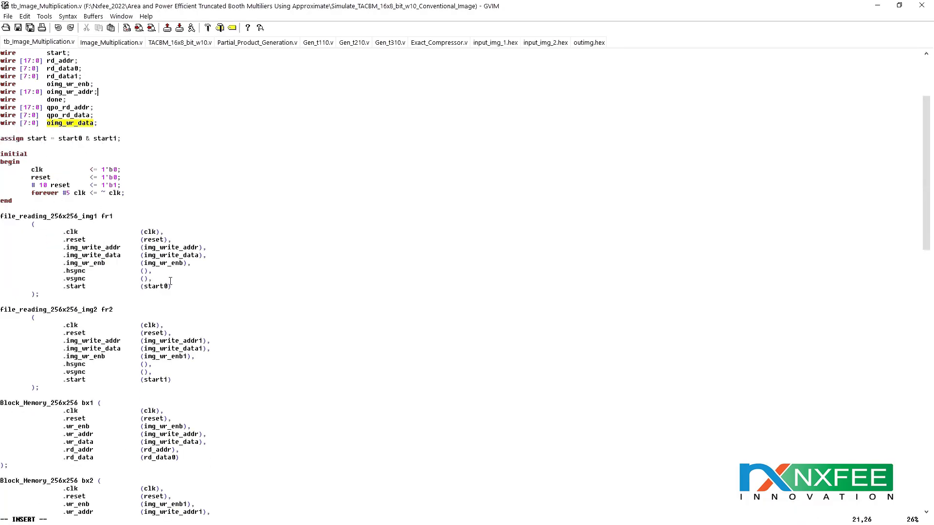
drag(2, 217, 106, 391)
scroll(106, 390, down, 9)
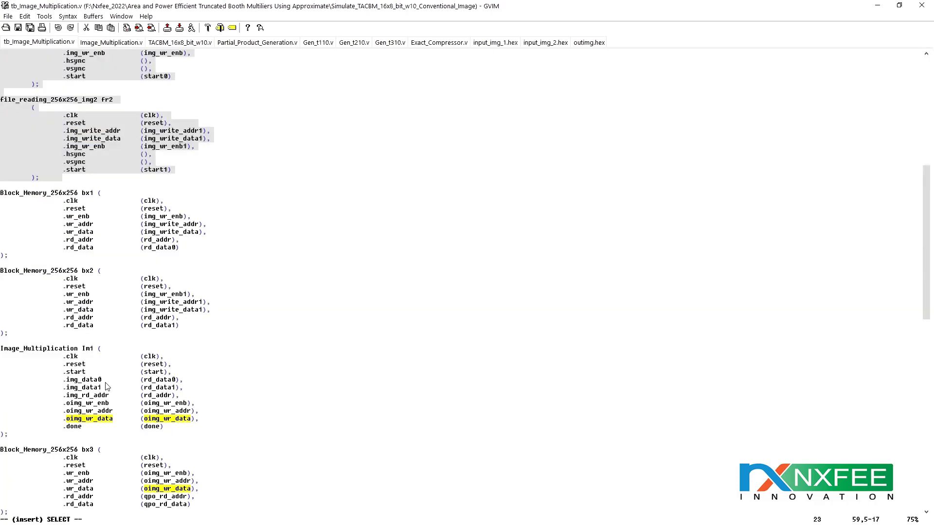
click(20, 197)
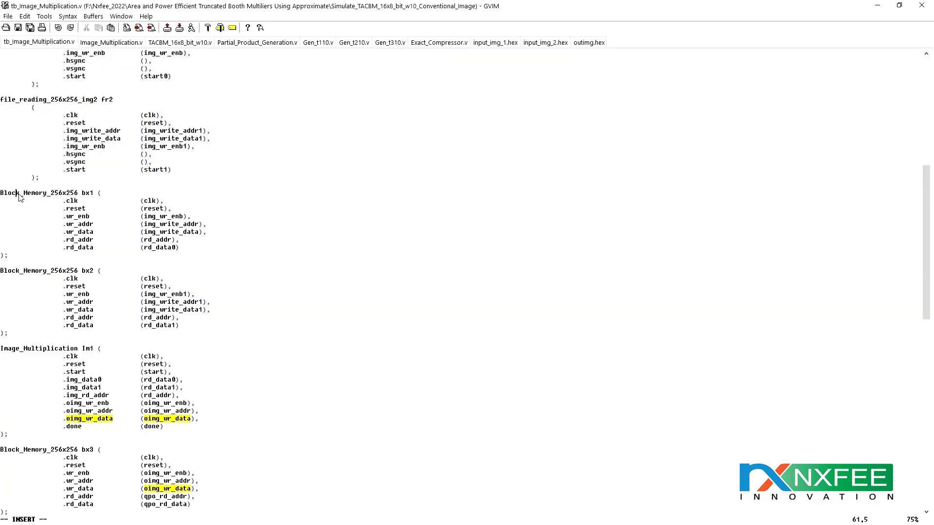
click(1, 193)
drag(2, 192, 68, 333)
- Select the Im1 instance, then the controller cx1 instance in Image_Multiplication.v
scroll(68, 340, down, 5)
click(2, 232)
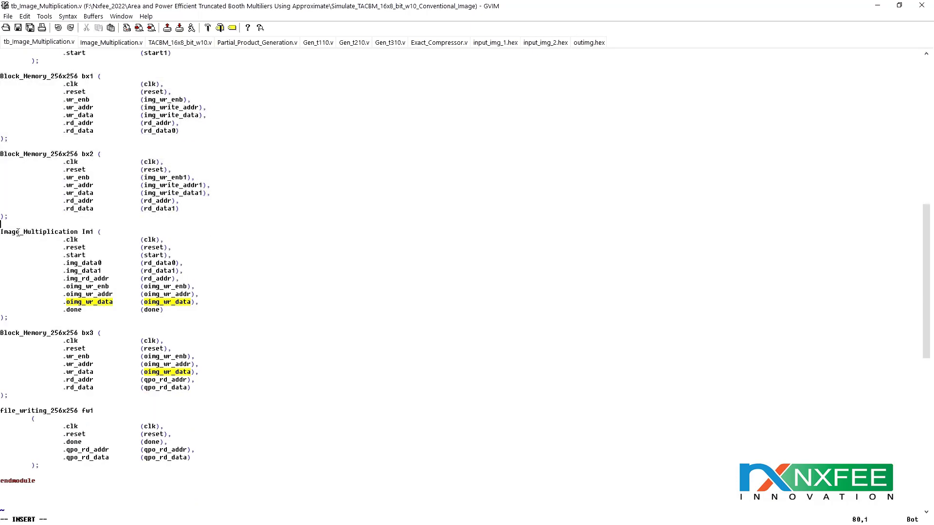
drag(1, 232, 36, 318)
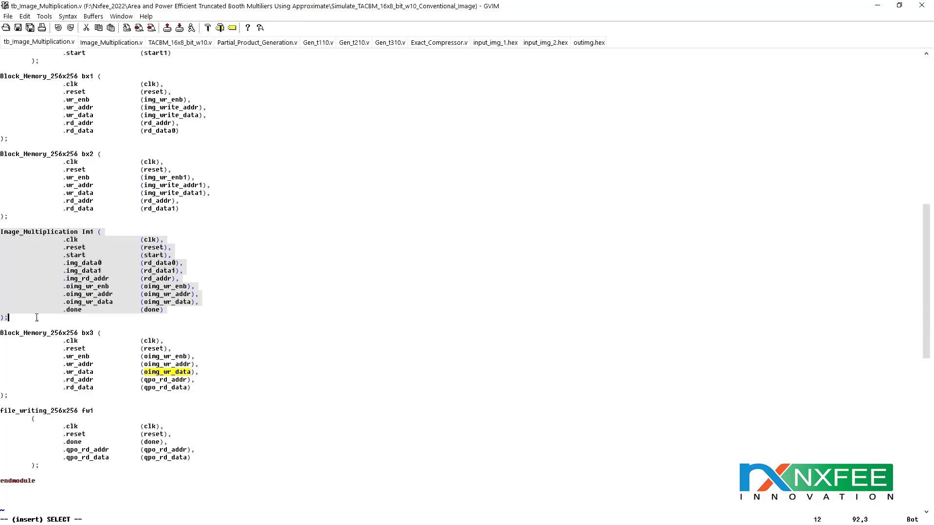
click(104, 41)
drag(2, 239, 8, 349)
- Highlight the TACBM_16x8_bit_w10 instance name and its Product port connection line in Image_Multiplication
shift+click(20, 320)
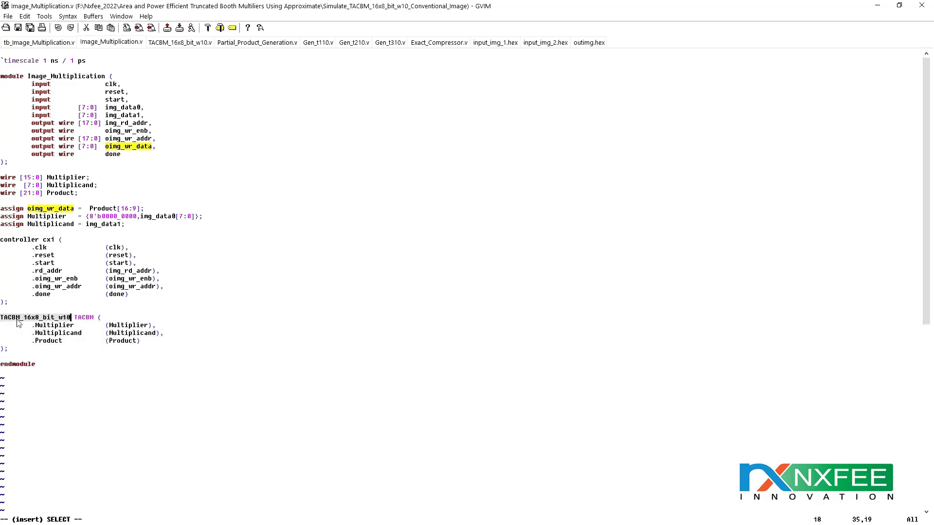
shift+click(60, 321)
click(110, 341)
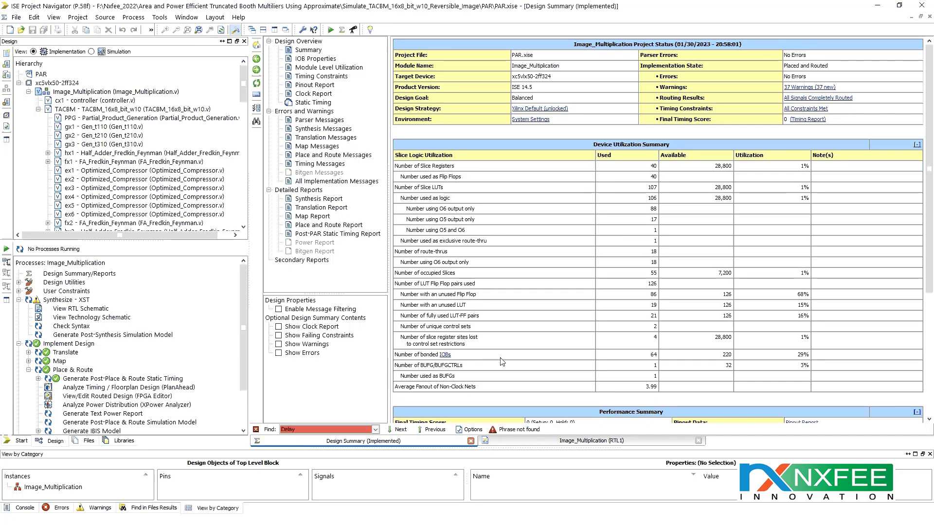
- Find the 2.560 ns delay in the synthesis report and launch XPower Analyzer
click(317, 199)
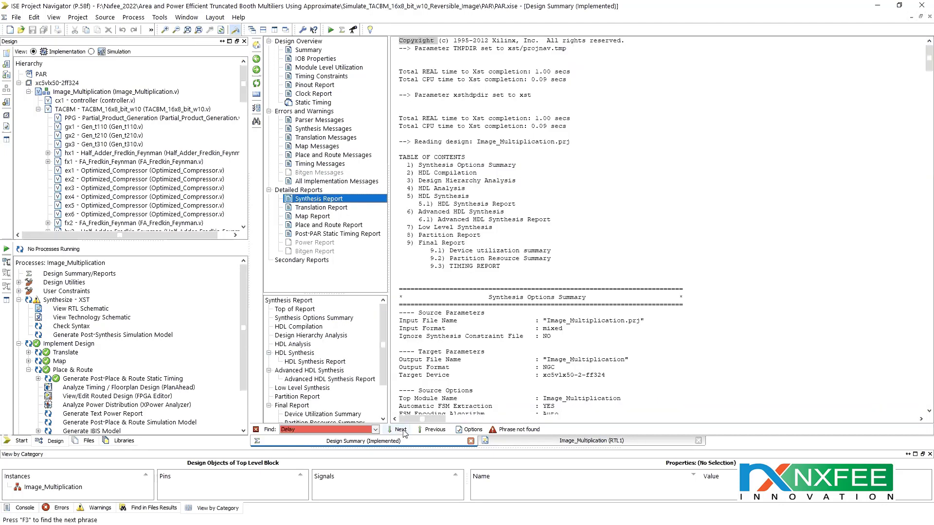
key(Return)
key(Return)
key(Return)
drag(481, 352, 514, 344)
click(475, 344)
click(194, 19)
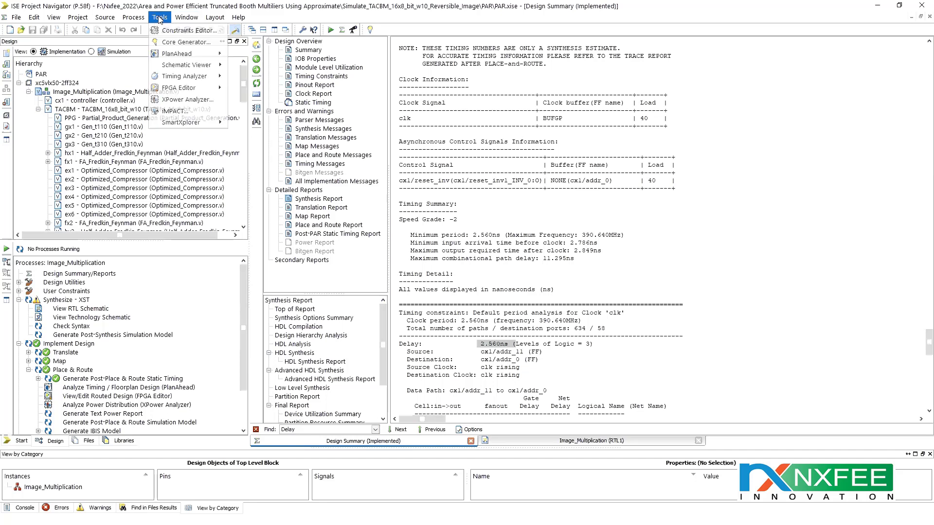
click(192, 101)
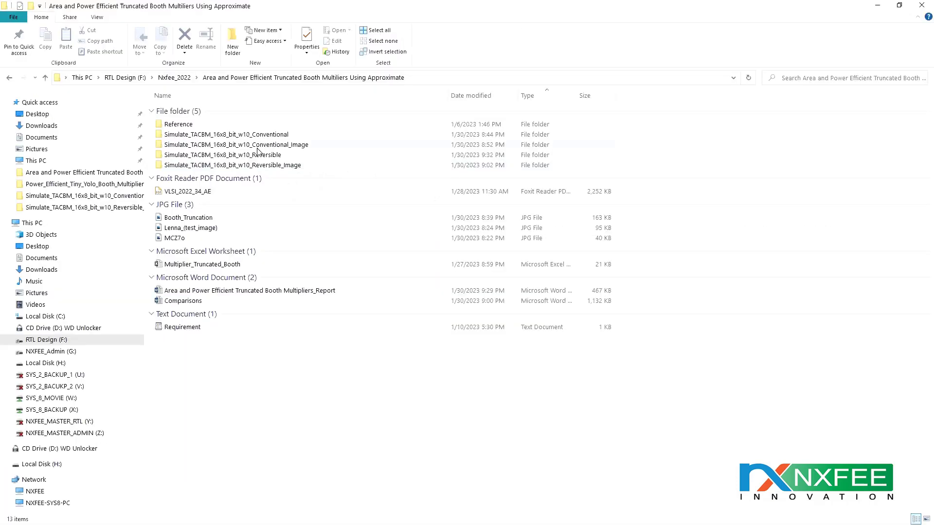
- Select the Conventional, Reversible, Conventional_Image and Reversible_Image simulation folders
click(258, 135)
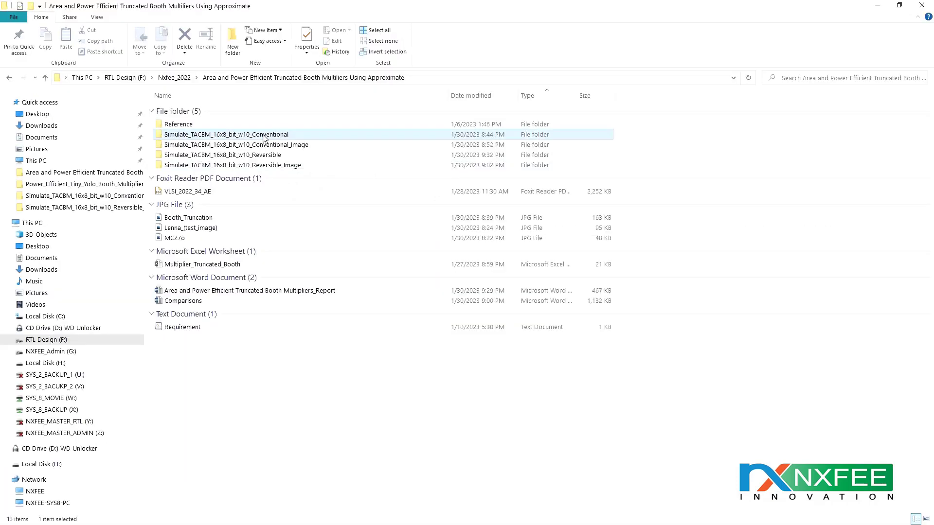
ctrl+click(271, 156)
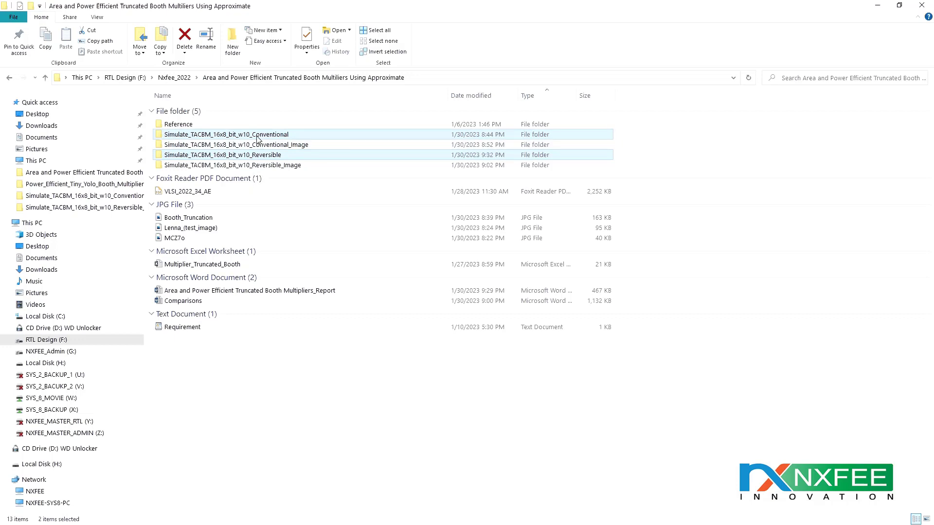
click(267, 145)
ctrl+click(285, 166)
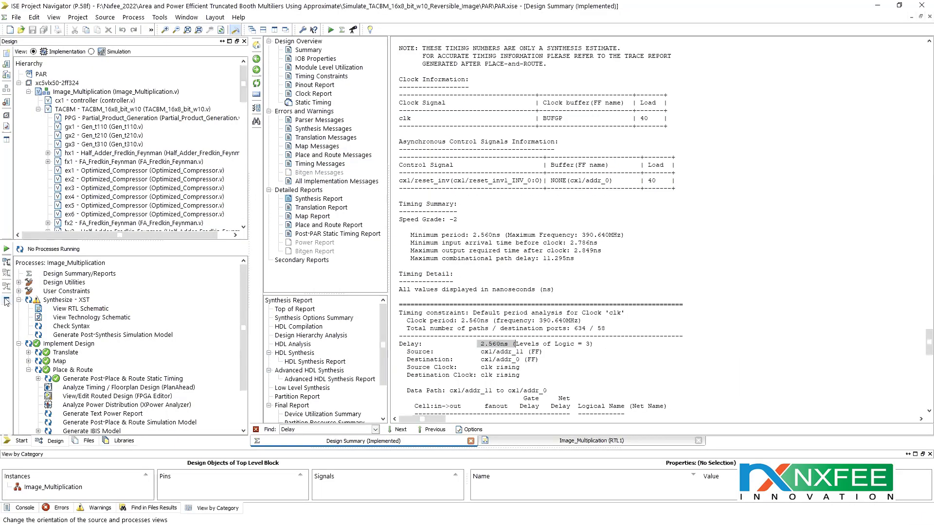
- Open the top-level RTL schematic and push down into the TACBM block's internal schematic
double_click(81, 309)
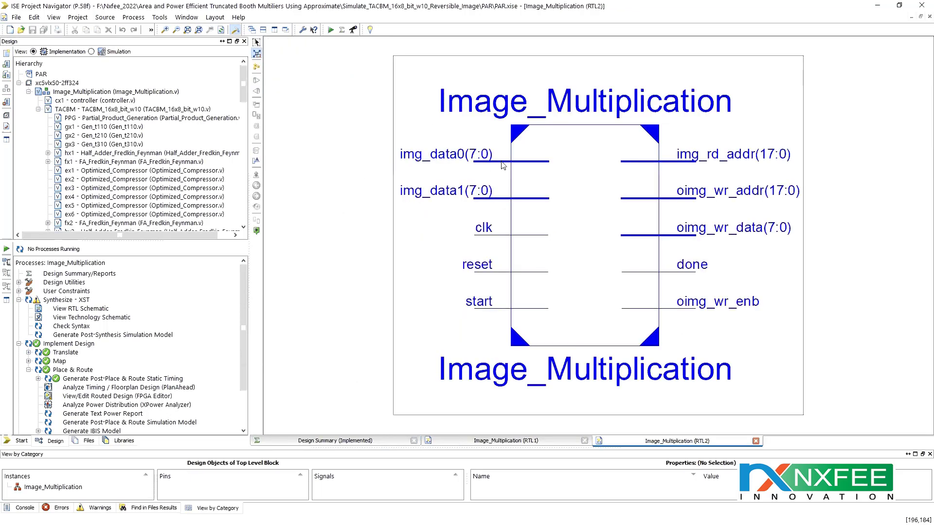
double_click(638, 241)
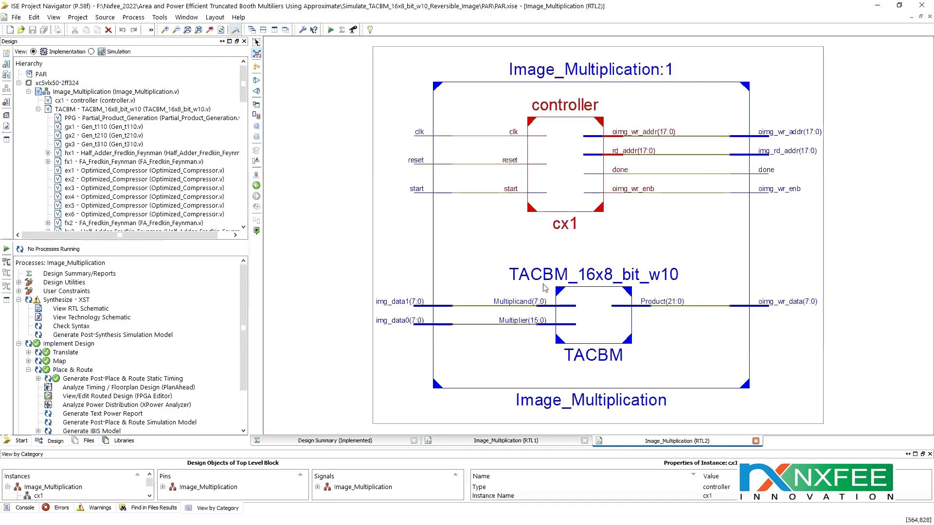
scroll(598, 331, up, 1)
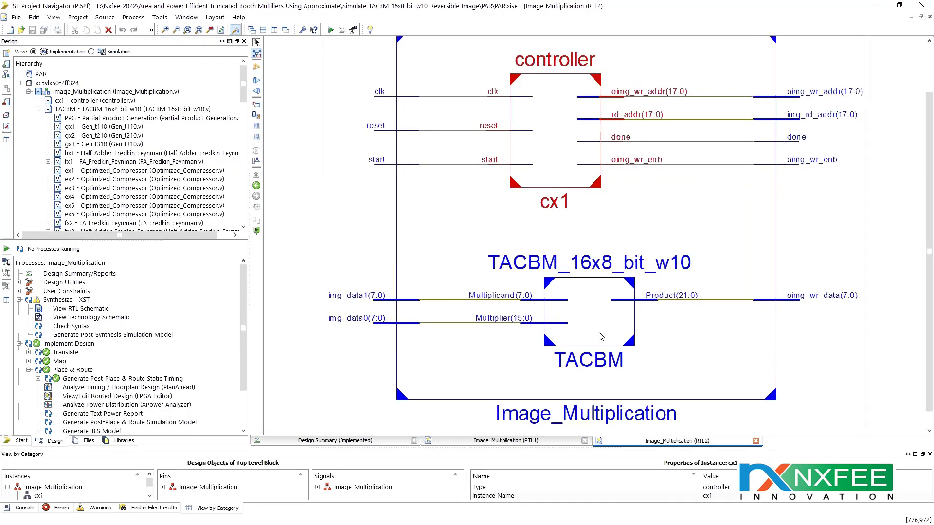
scroll(601, 336, up, 1)
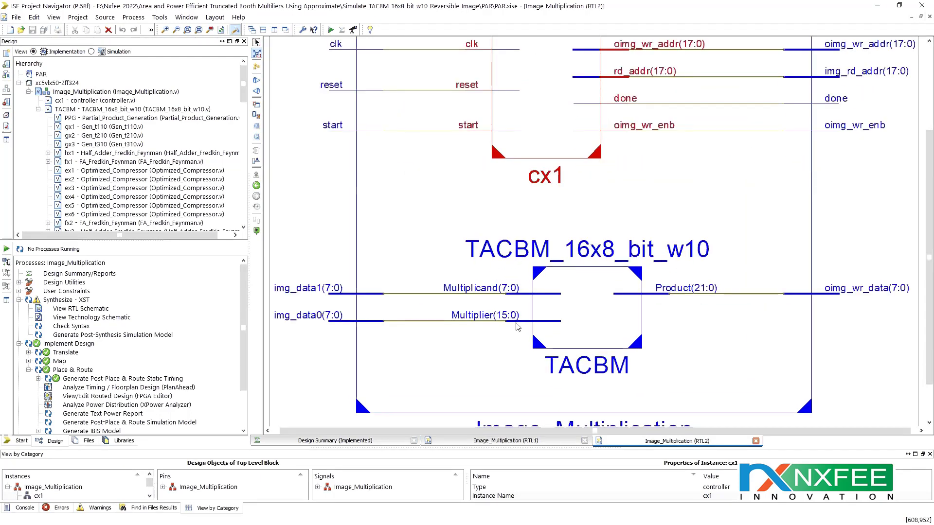
right_click(574, 315)
click(598, 357)
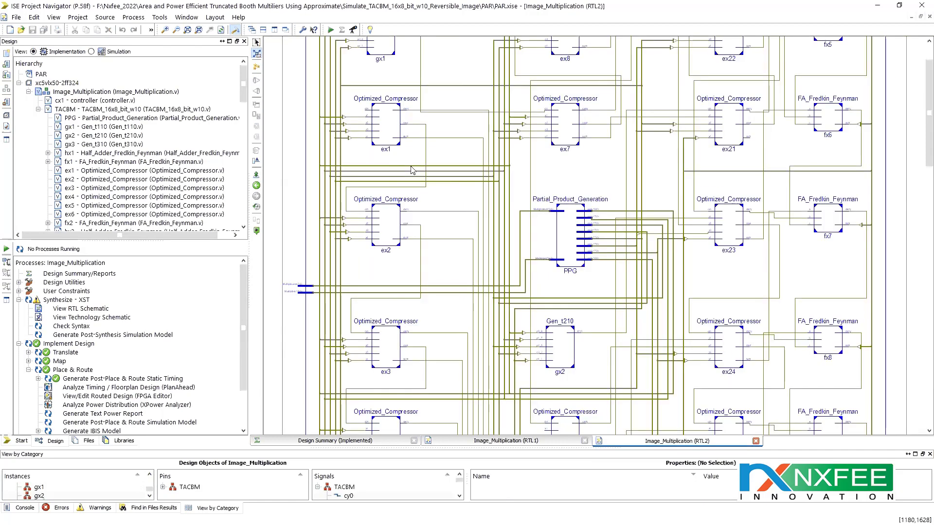
scroll(412, 170, up, 2)
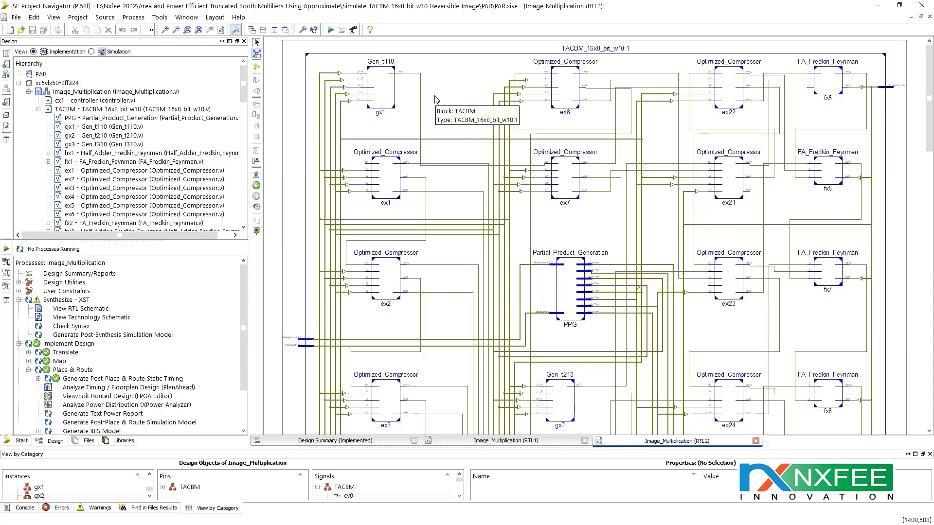
scroll(839, 238, up, 5)
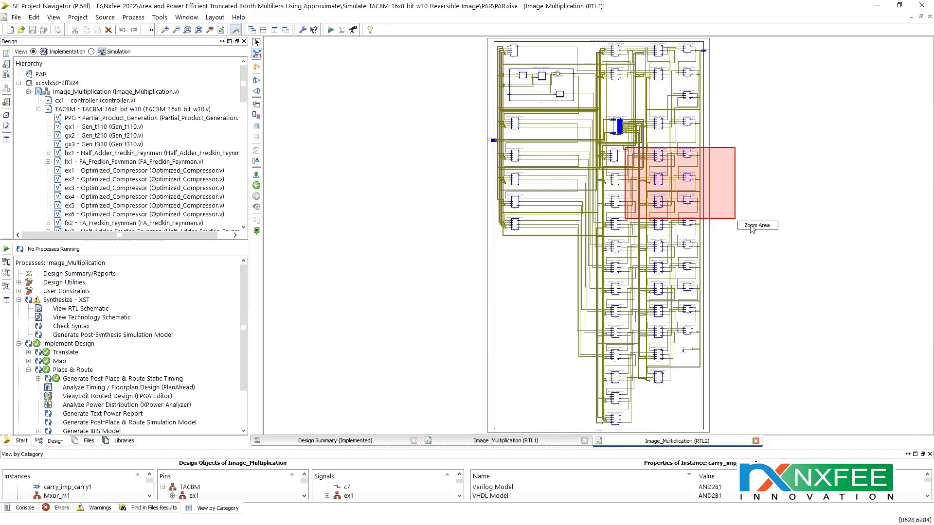
scroll(839, 237, down, 5)
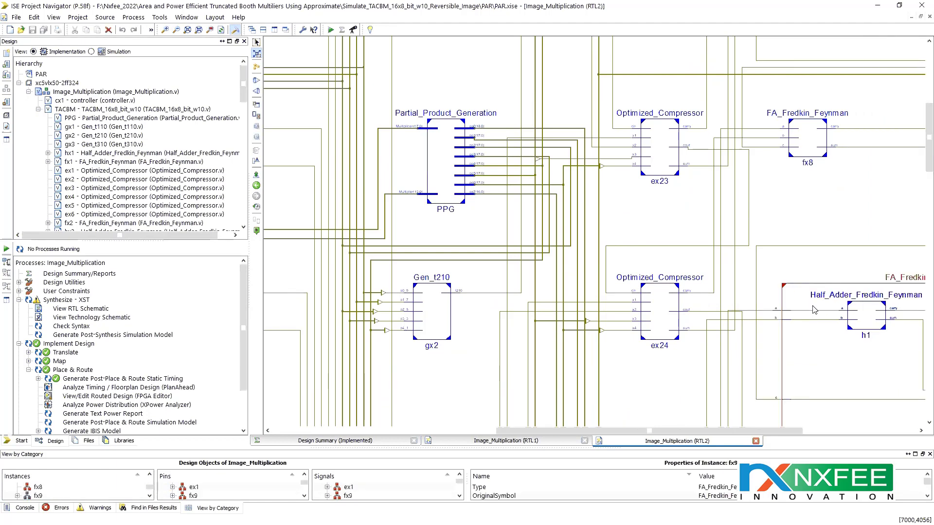
- Zoom into fx9, expand half adder h1, inspect gates f2 and f4, then zoom to full view
drag(722, 216, 629, 137)
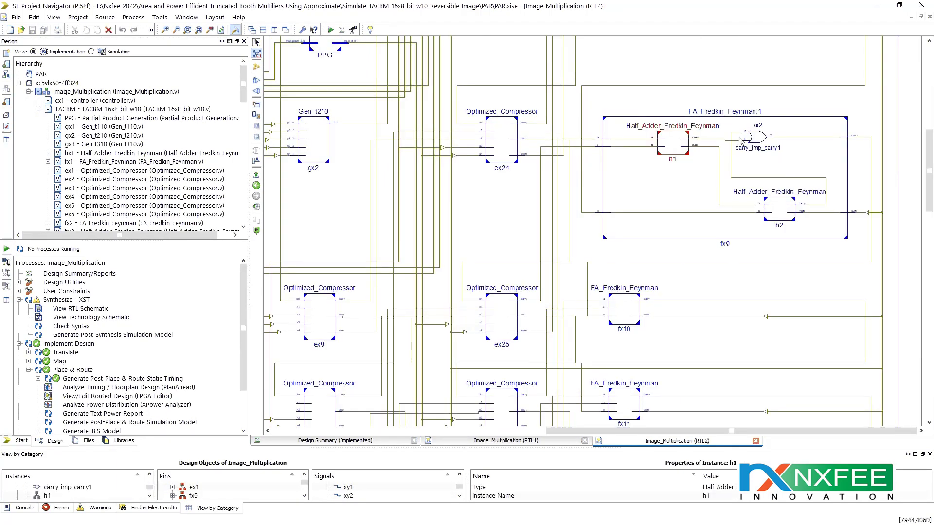
double_click(672, 147)
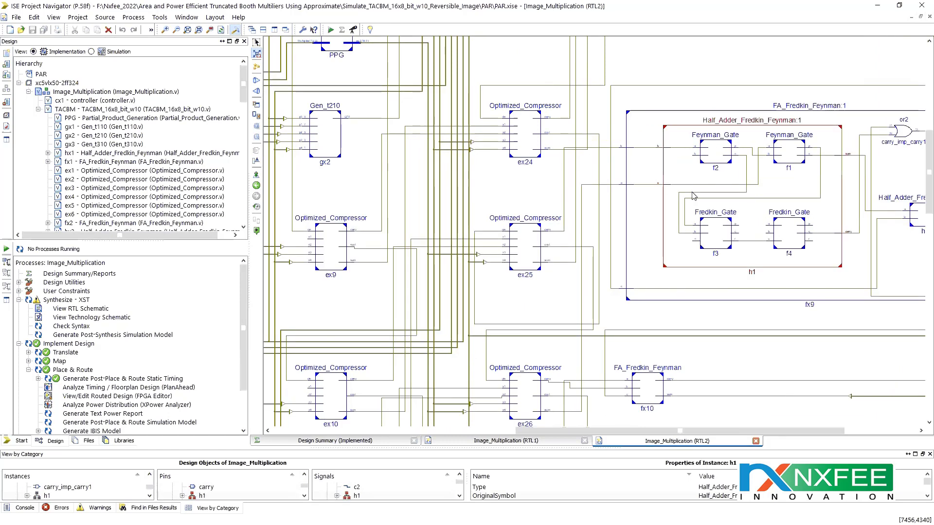
drag(654, 430, 720, 427)
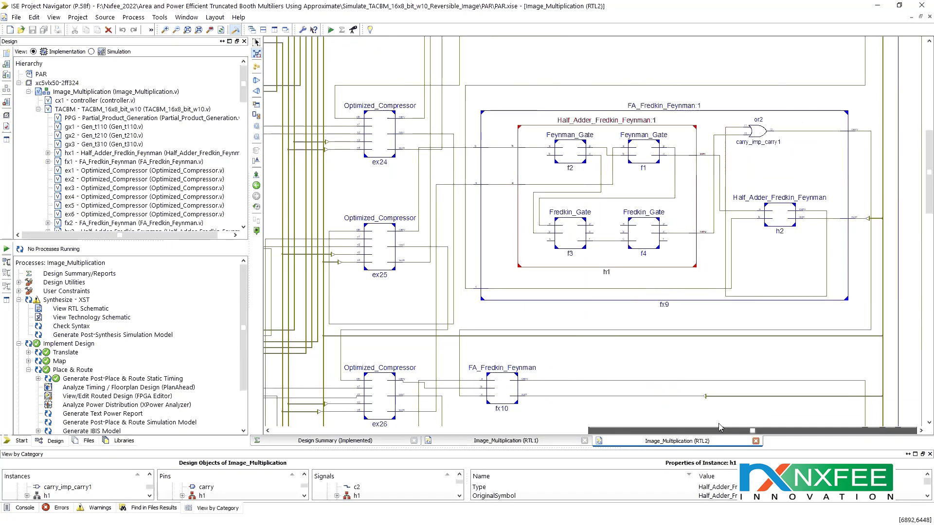
click(570, 152)
click(570, 233)
click(635, 244)
scroll(631, 257, down, 10)
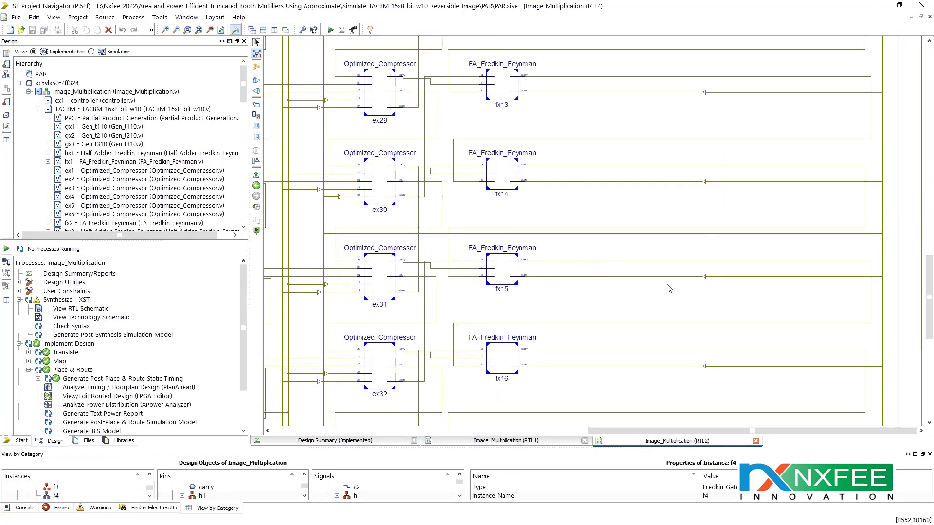
key(F6)
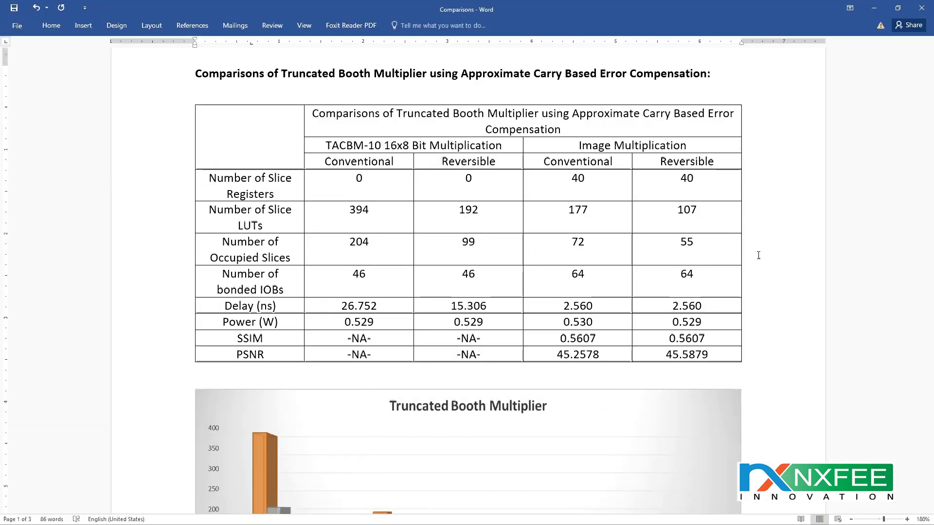
- Highlight the Comparisons table header cells and its TACBM-10 label
mouse_move(318, 122)
mouse_down()
mouse_move(487, 146)
mouse_move(442, 145)
mouse_up()
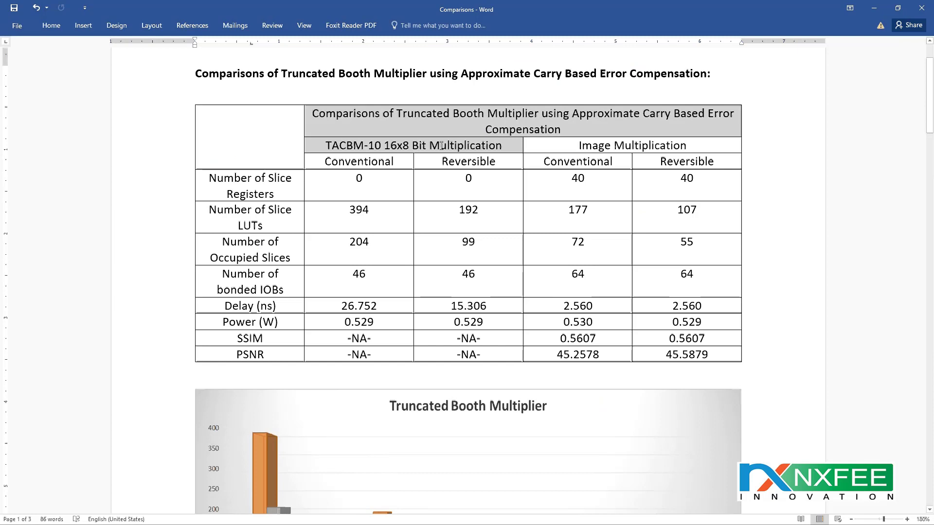
click(545, 206)
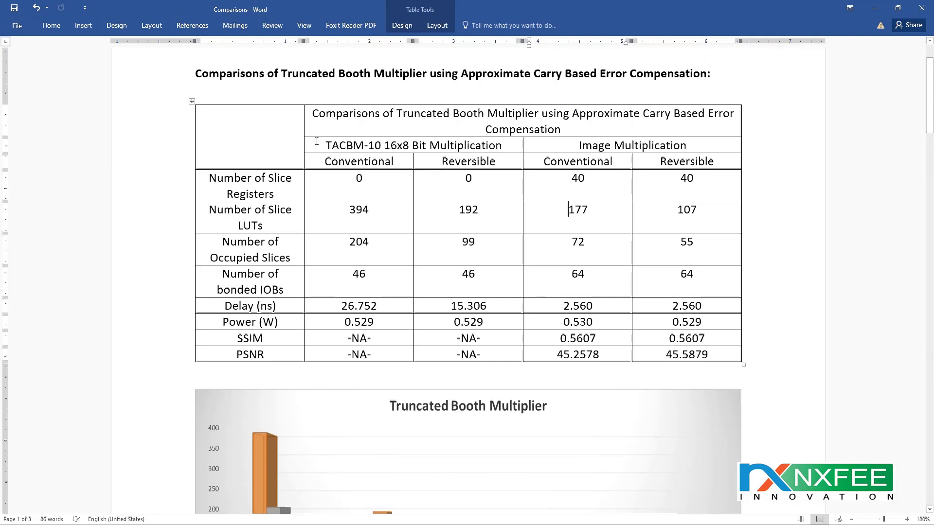
drag(322, 144, 381, 145)
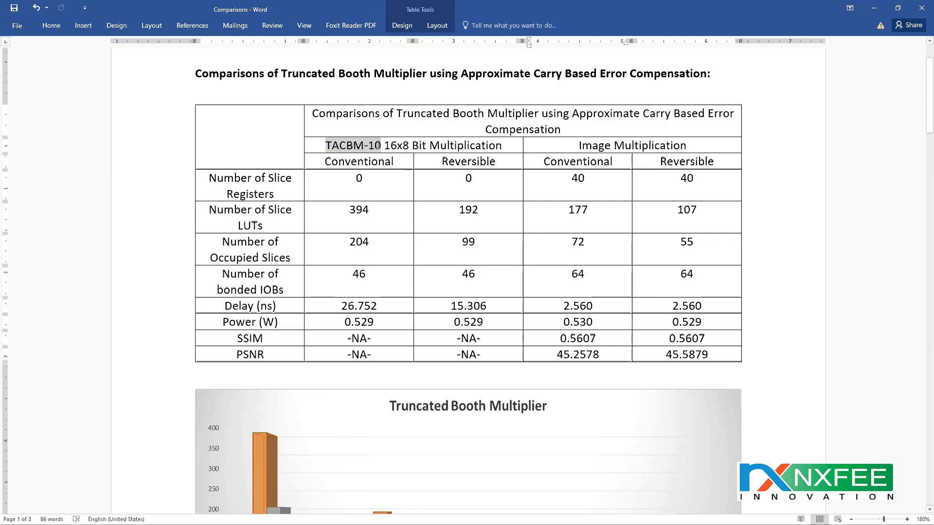
click(476, 258)
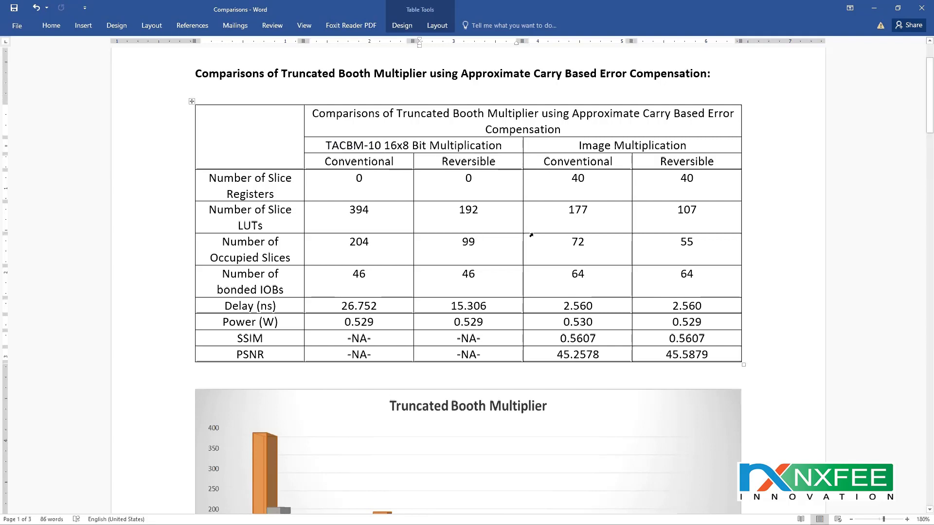
- Scroll through the comparison chart and Imagehex screenshots, then switch to the report document
scroll(613, 293, down, 5)
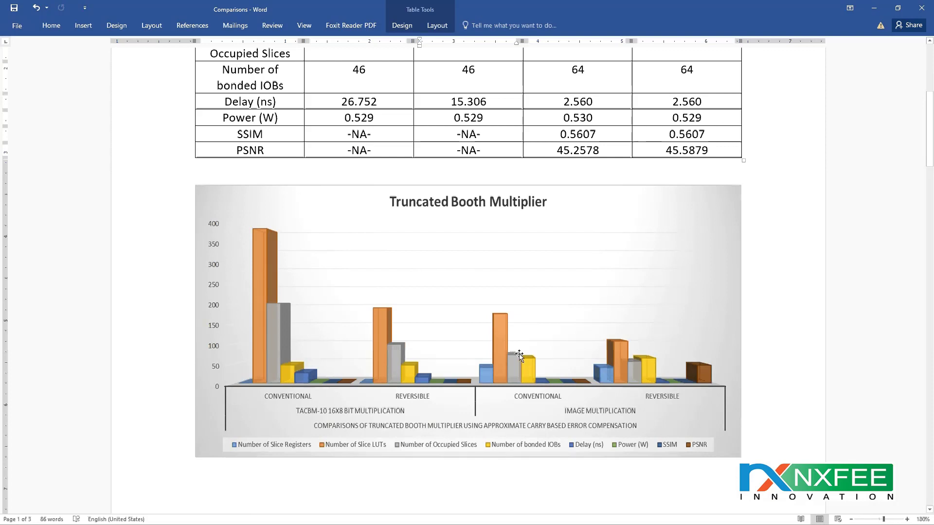
scroll(520, 356, down, 14)
scroll(519, 356, down, 1)
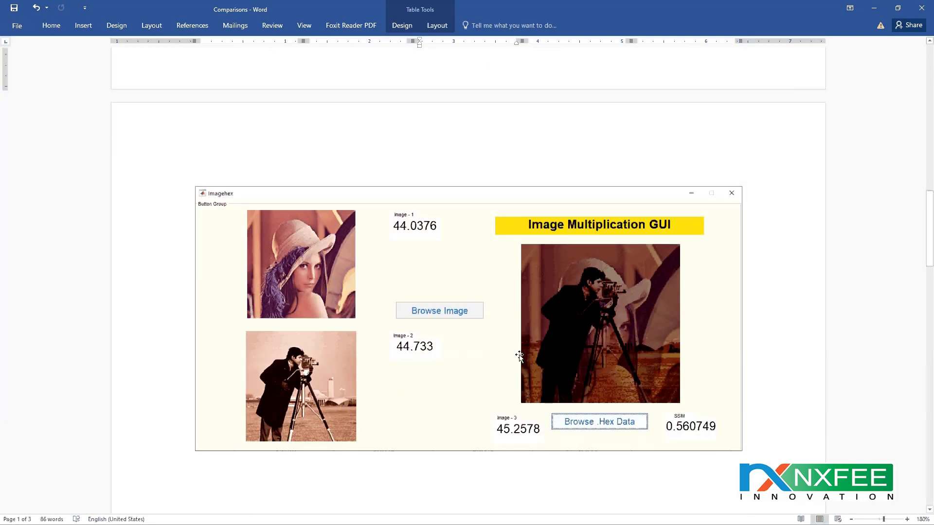
scroll(519, 356, down, 9)
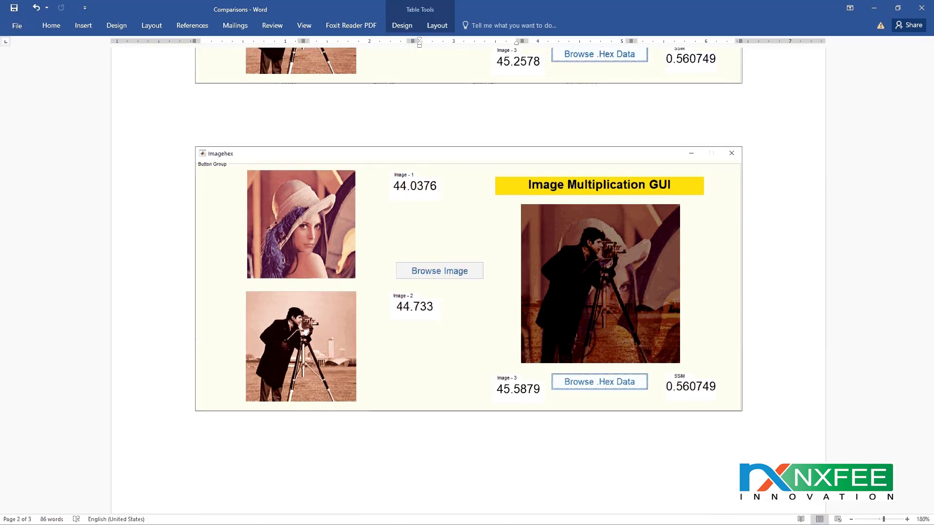
key(alt+Tab)
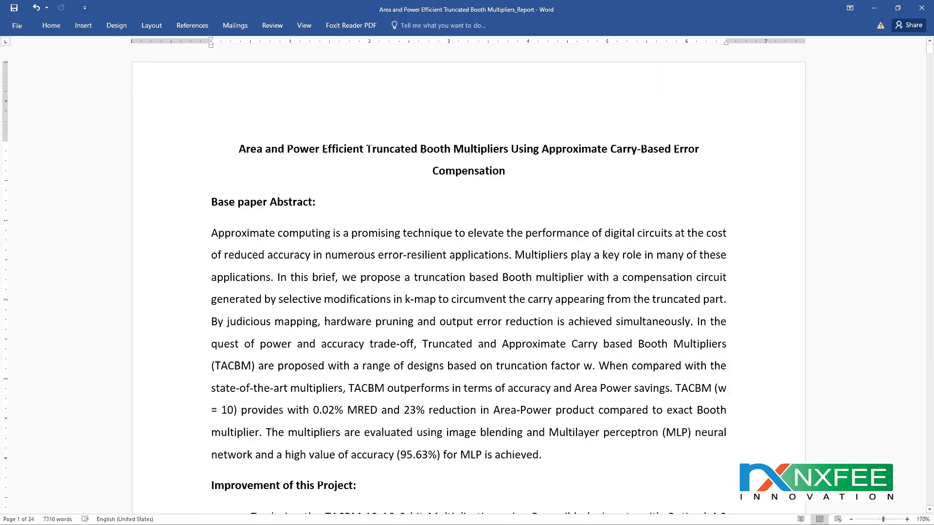
- Read the report from its title and abstract down to References entries [1]–[15]
drag(237, 149, 316, 202)
click(322, 278)
scroll(409, 374, down, 5)
scroll(250, 207, down, 3)
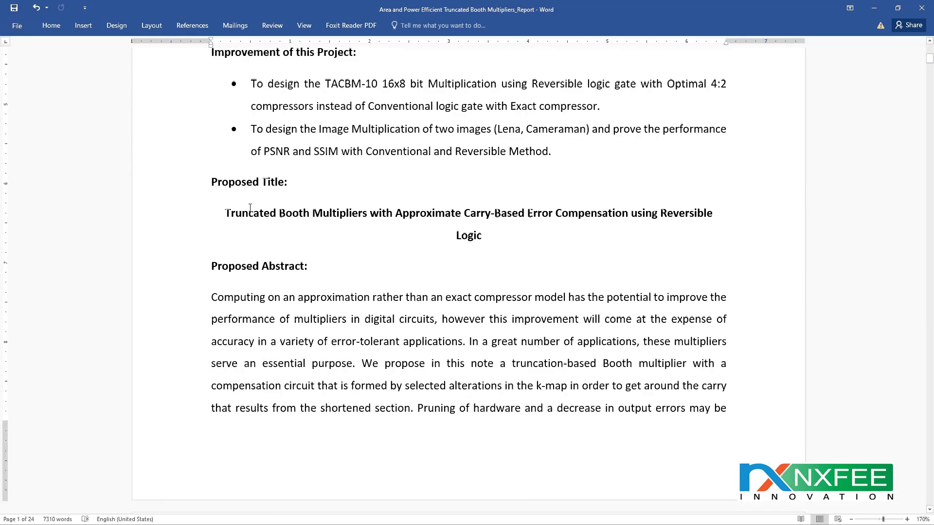
scroll(372, 295, down, 9)
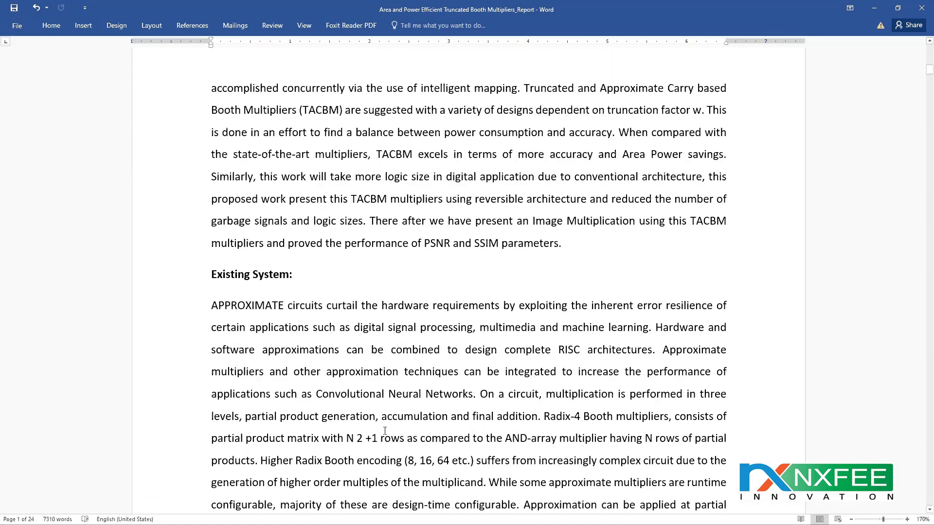
scroll(327, 380, down, 10)
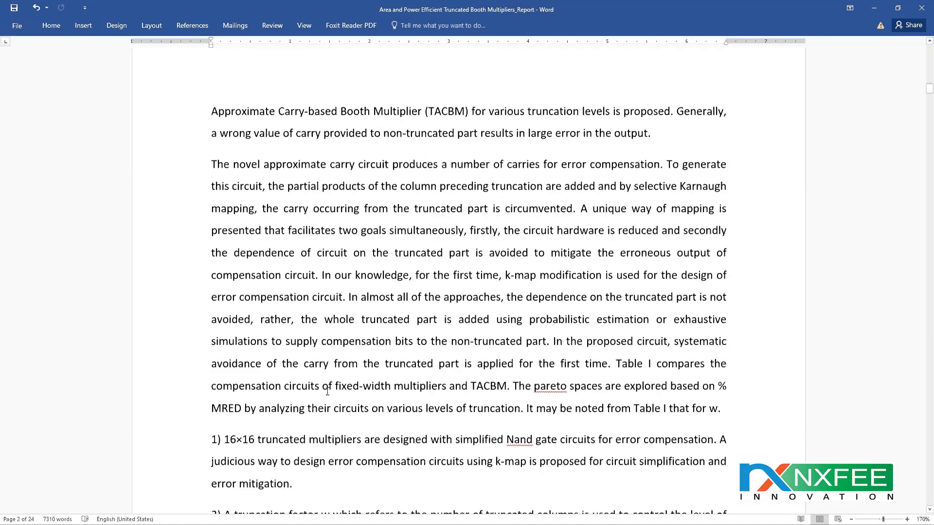
scroll(327, 392, down, 10)
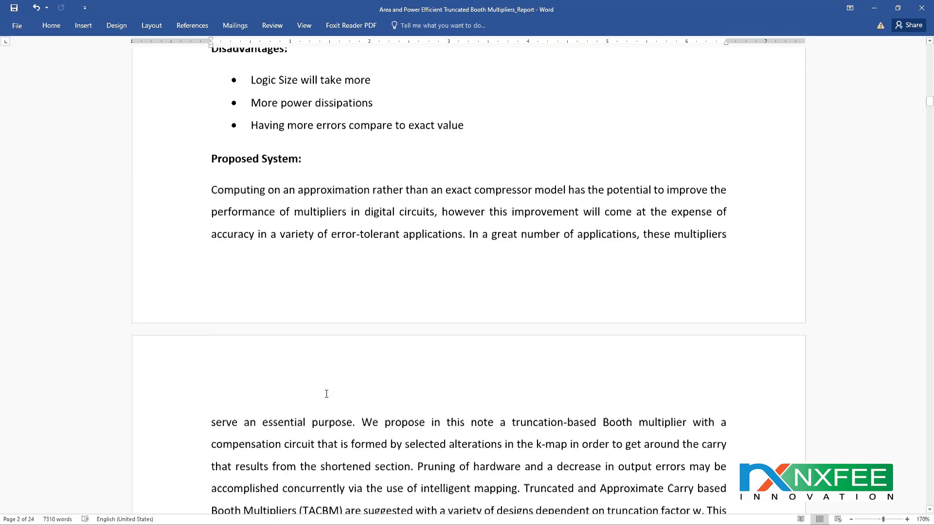
scroll(326, 395, down, 10)
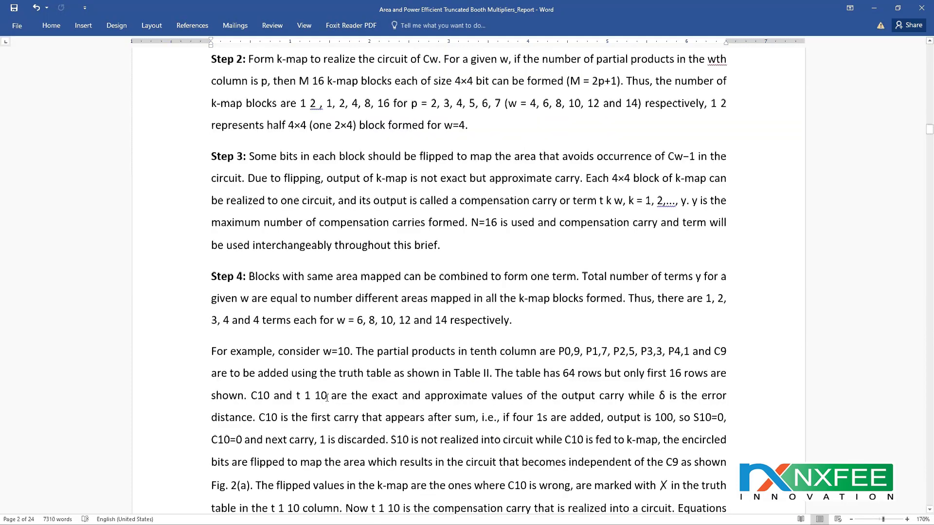
scroll(327, 398, down, 15)
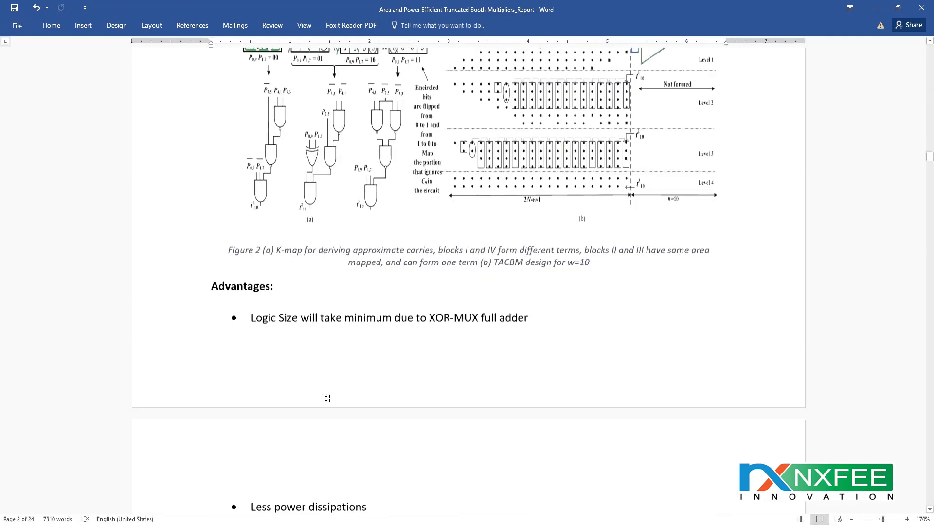
ctrl+scroll(327, 399, down, 9)
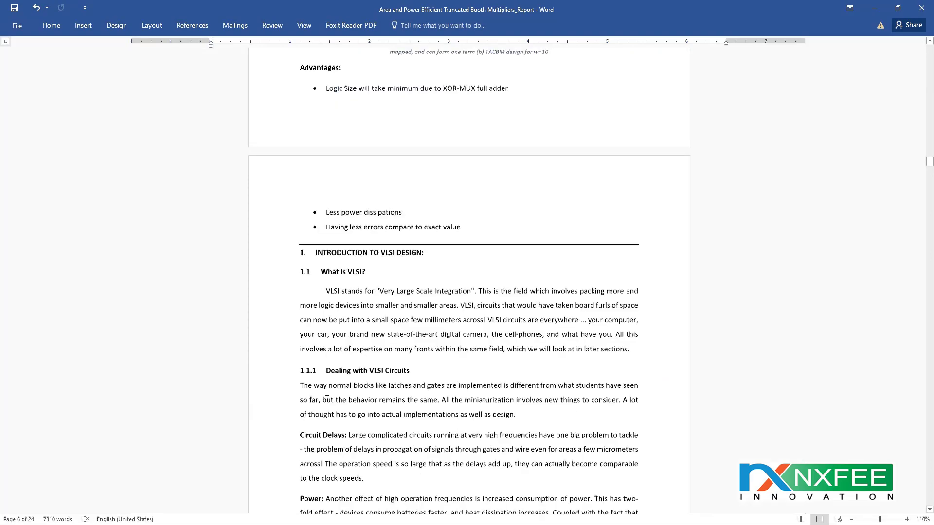
scroll(327, 399, down, 12)
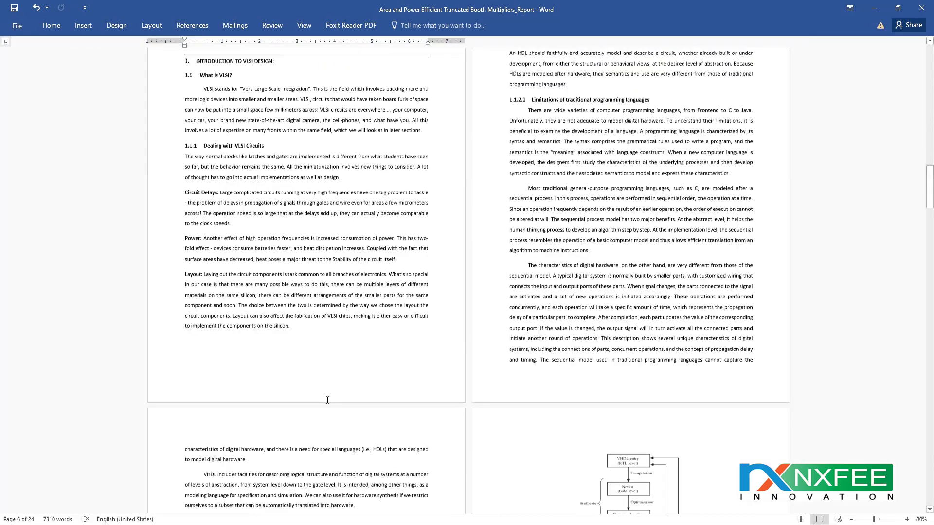
scroll(328, 402, down, 15)
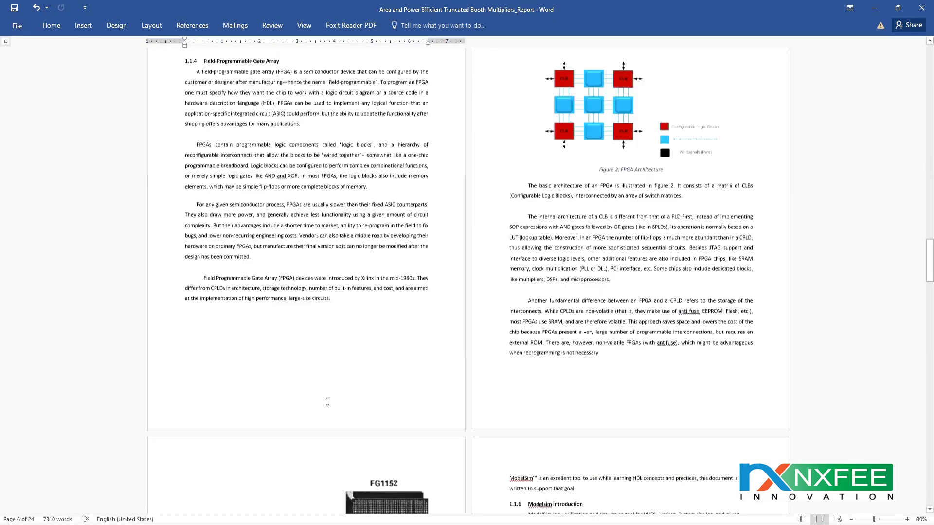
drag(930, 290, 930, 492)
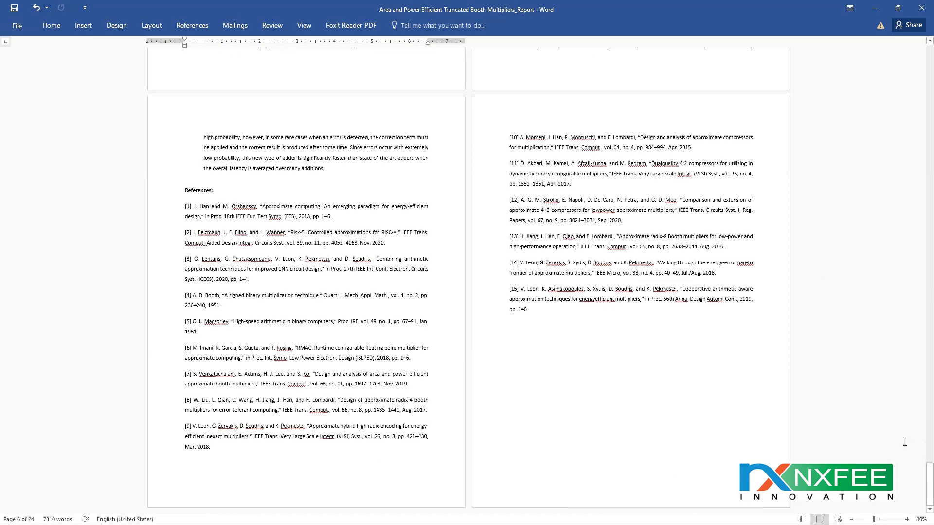